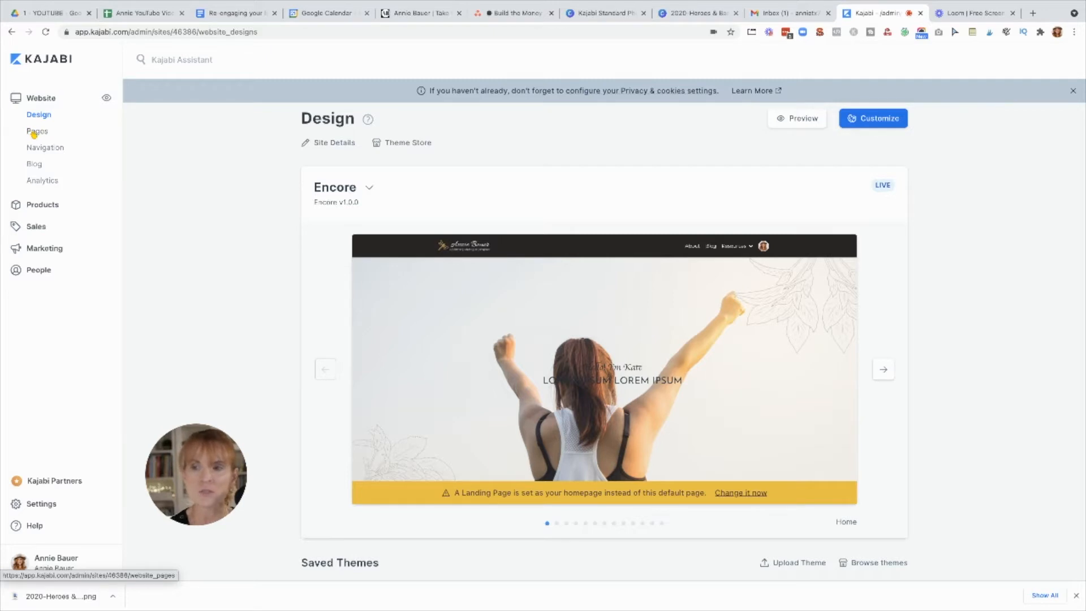
# Open the site's landing pages and start creating a new landing page
pyautogui.click(35, 131)
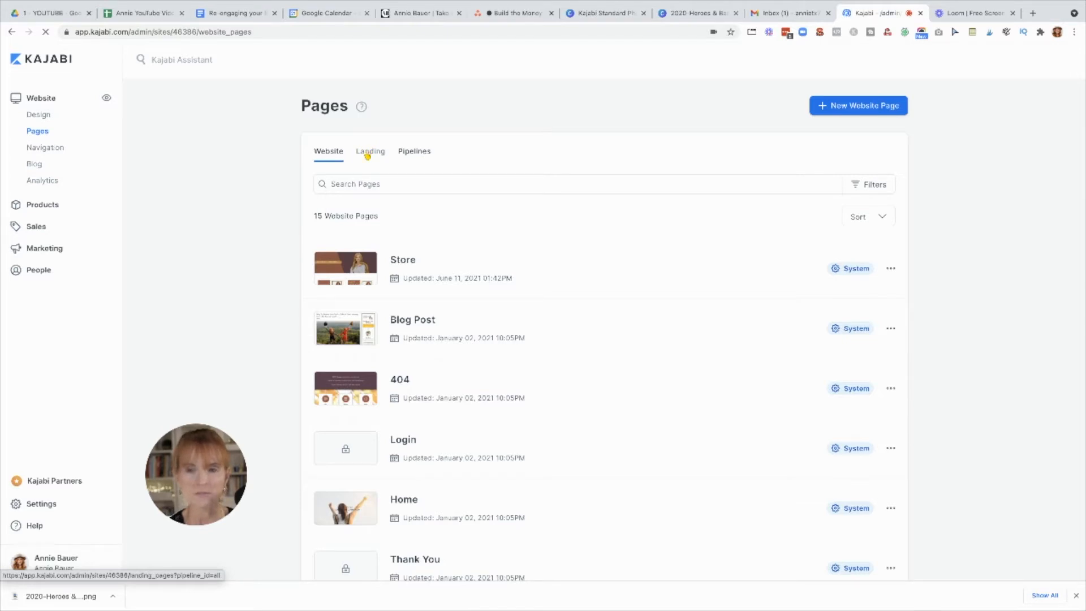
pyautogui.click(367, 156)
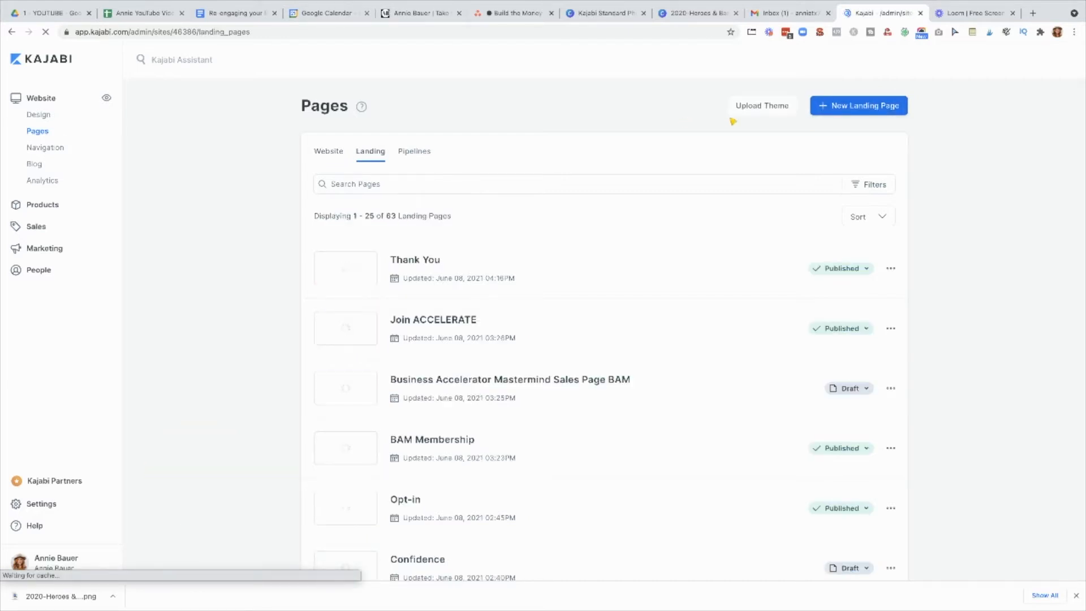
pyautogui.click(848, 108)
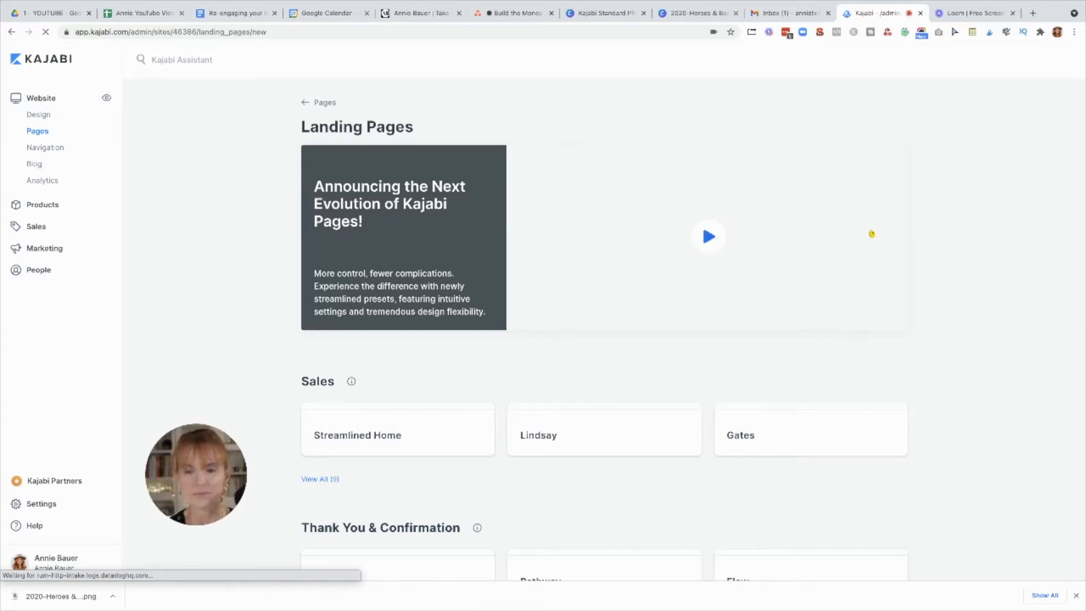
# Look through the landing page templates for sales, thank you, opt-in and coming soon pages
pyautogui.scroll(-2, 871, 234)
pyautogui.scroll(-1, 999, 275)
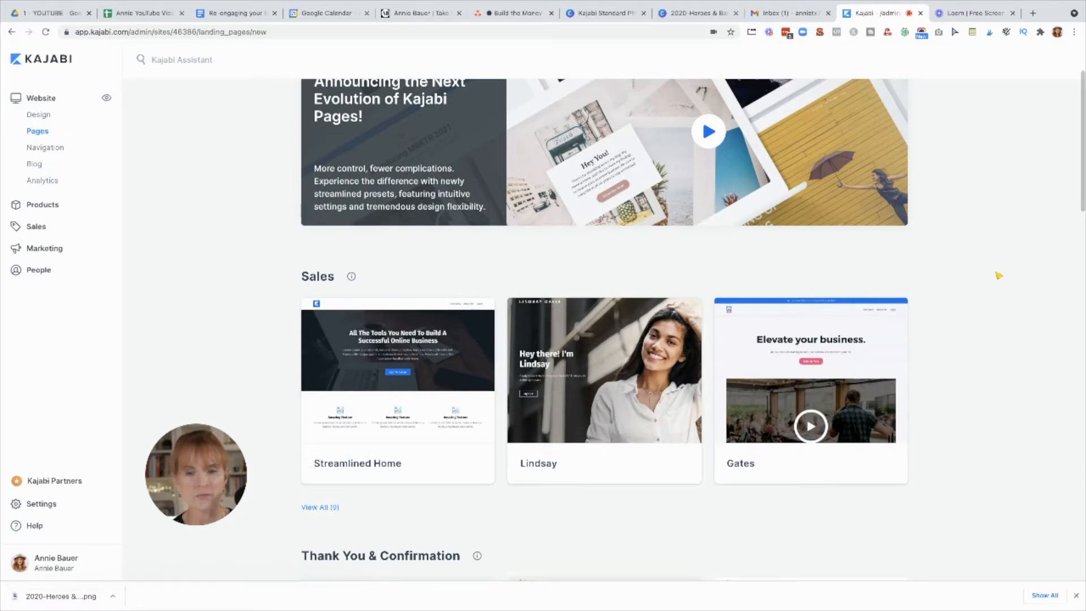
pyautogui.scroll(-2, 999, 275)
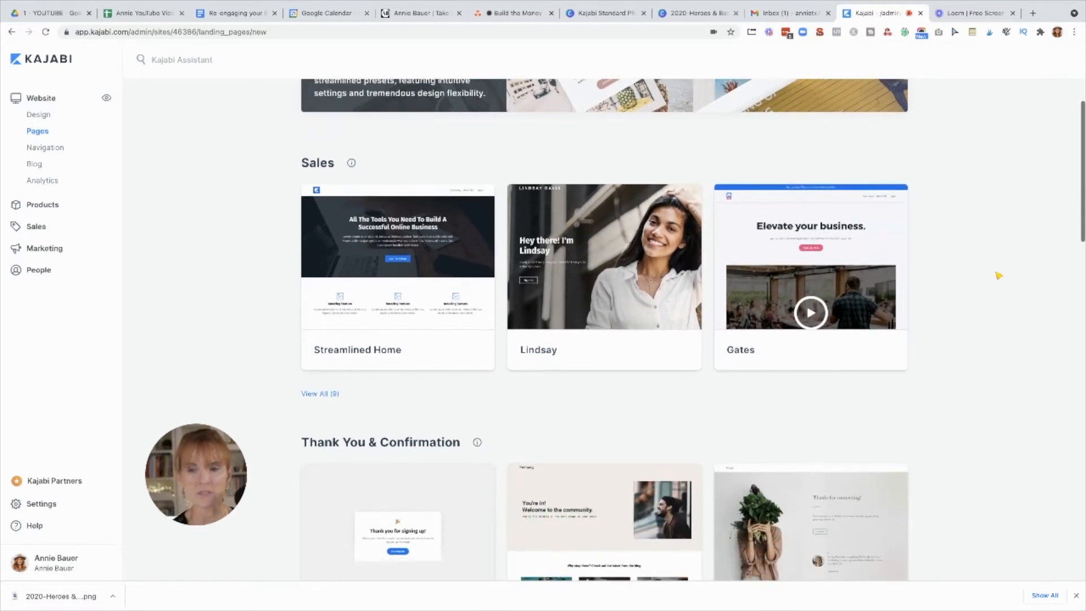
pyautogui.scroll(-3, 1007, 337)
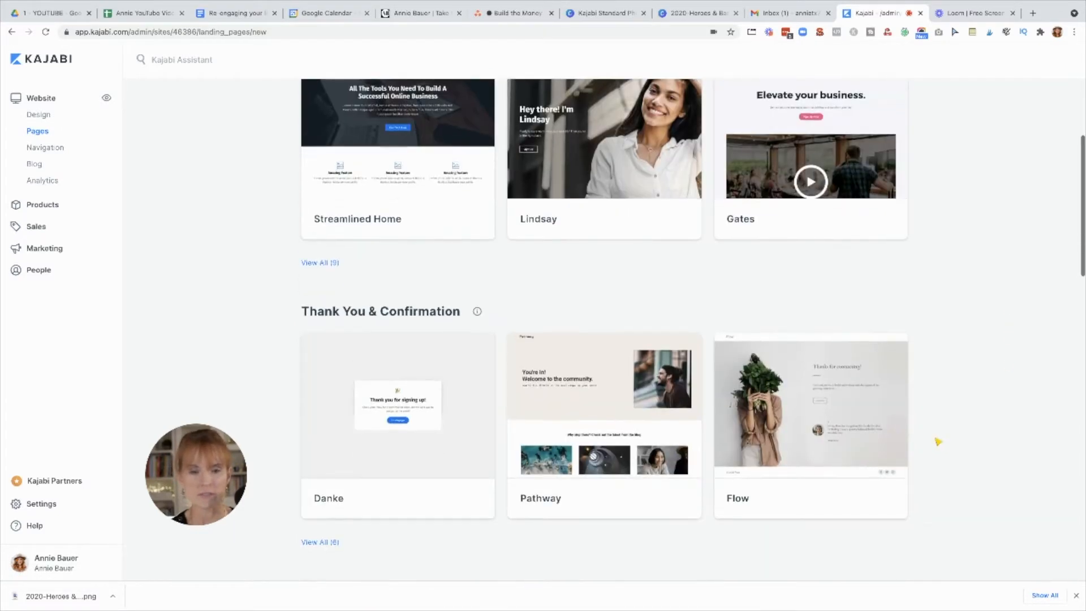
pyautogui.scroll(-5, 937, 441)
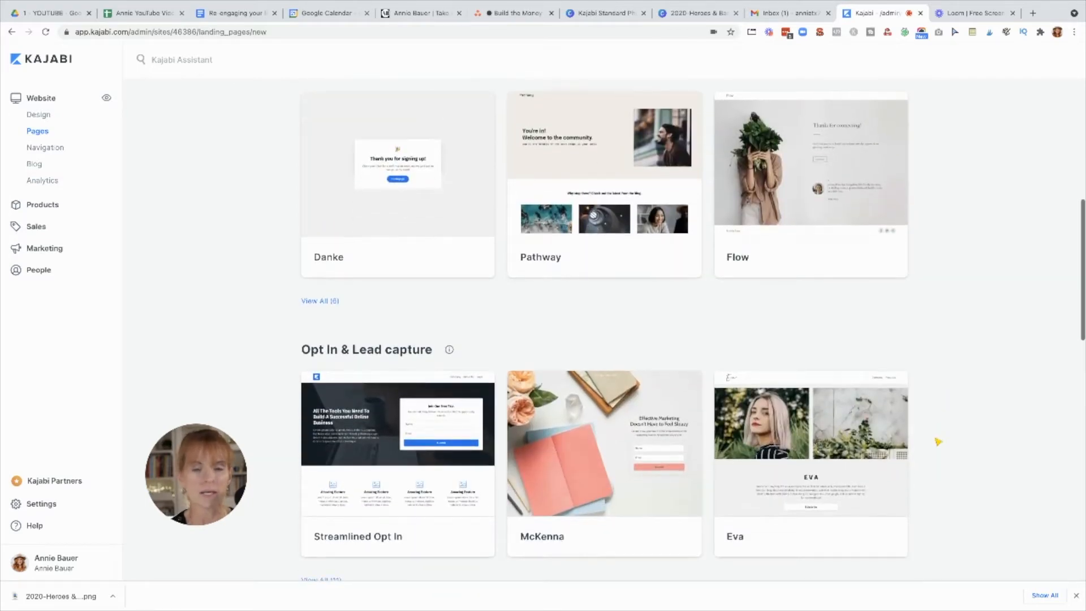
pyautogui.scroll(-6, 937, 441)
pyautogui.scroll(-4, 937, 441)
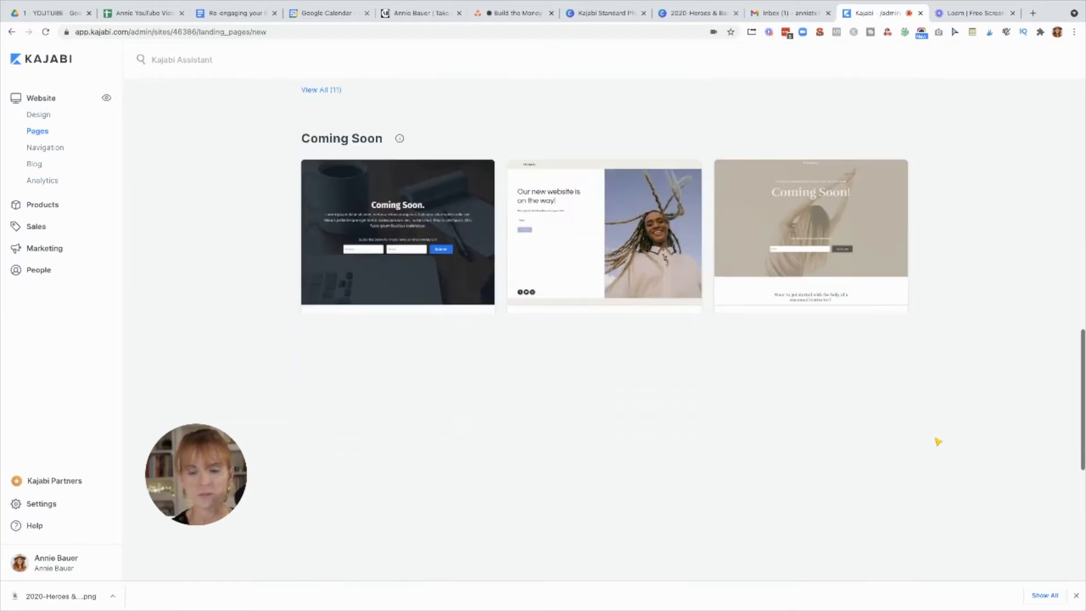
pyautogui.scroll(3, 937, 442)
pyautogui.scroll(5, 938, 441)
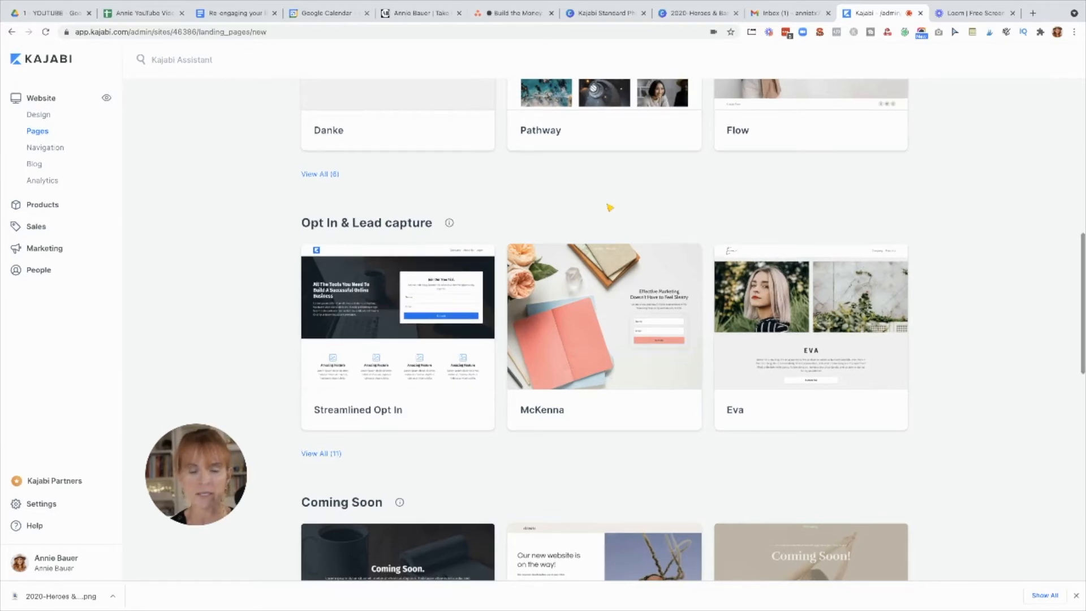
# Create a landing page from the McKenna opt-in template with the title "My Awesome Freebie!"
pyautogui.moveTo(608, 304)
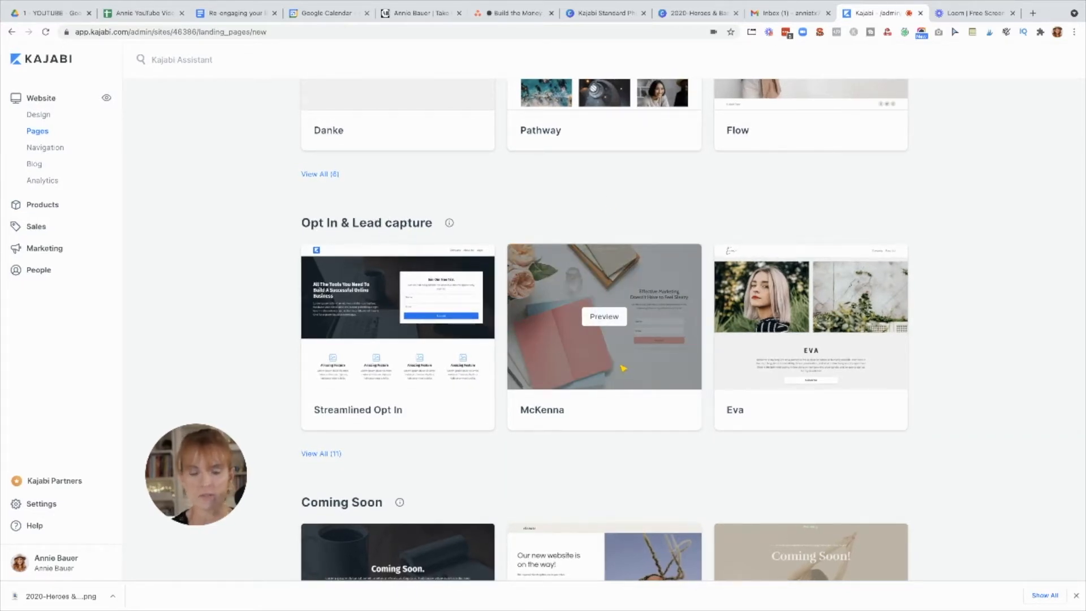
pyautogui.click(603, 319)
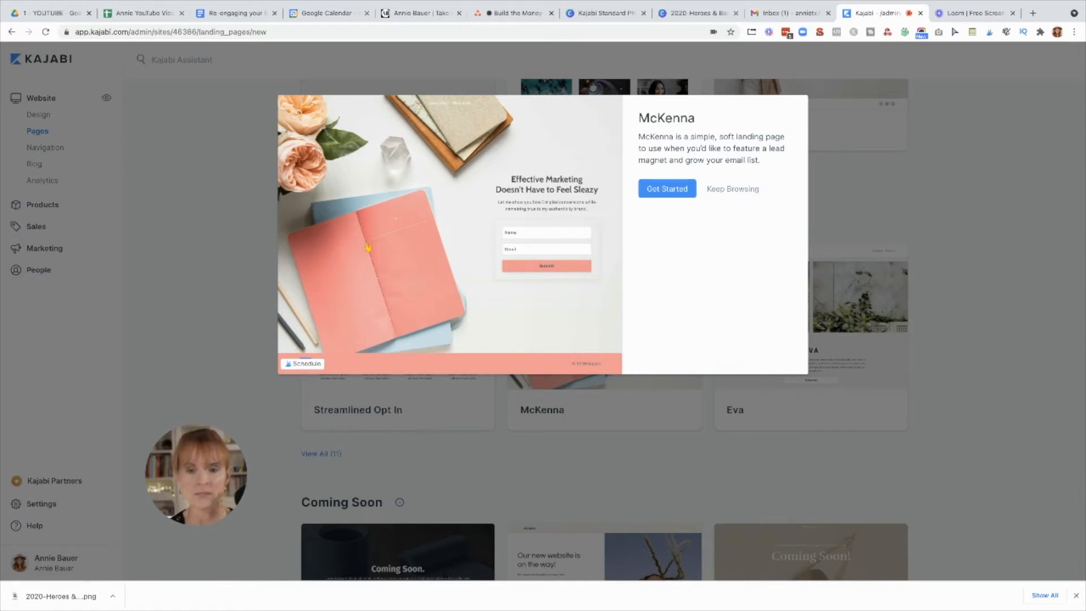
pyautogui.click(651, 189)
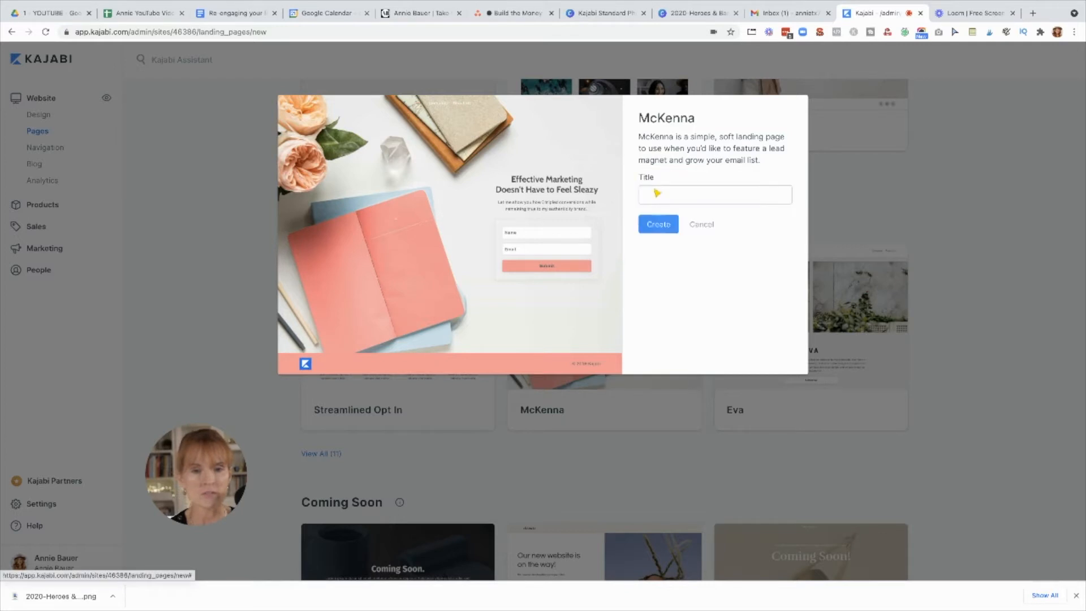
pyautogui.click(658, 195)
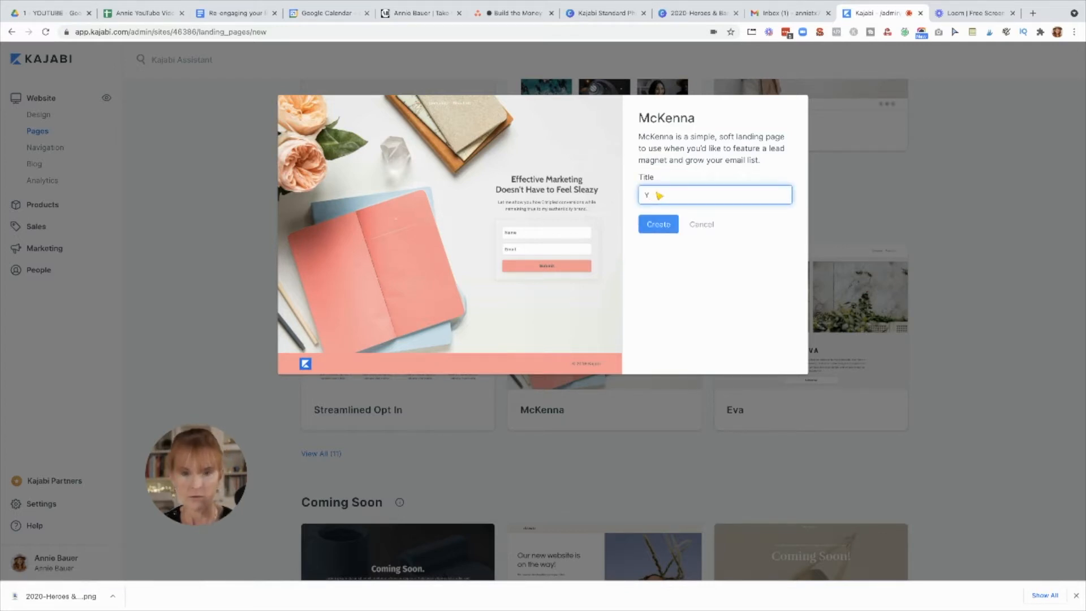
pyautogui.write('My Aews')
pyautogui.press('BackSpace')
pyautogui.press('BackSpace')
pyautogui.press('BackSpace')
pyautogui.write('wesome Freebie!')
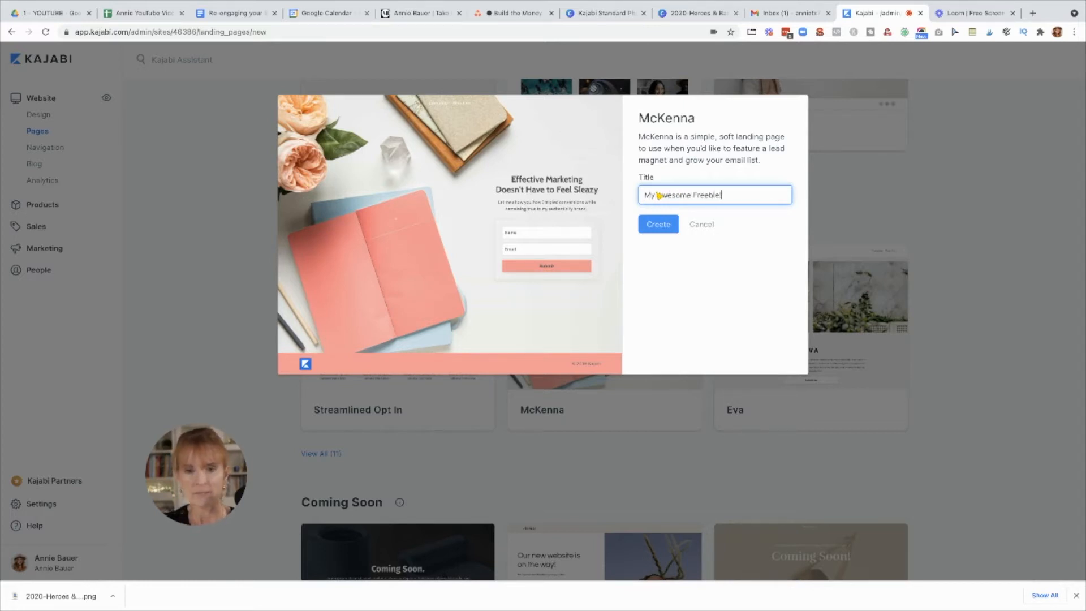
pyautogui.click(661, 224)
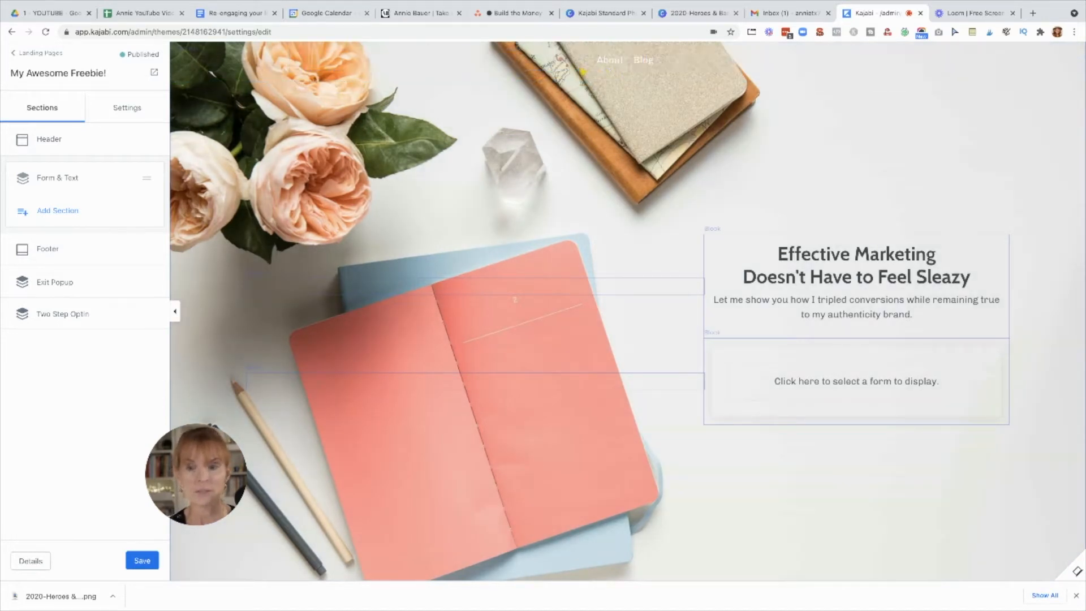
# Delete the About and Blog menu block from the page header and save the page
pyautogui.click(629, 61)
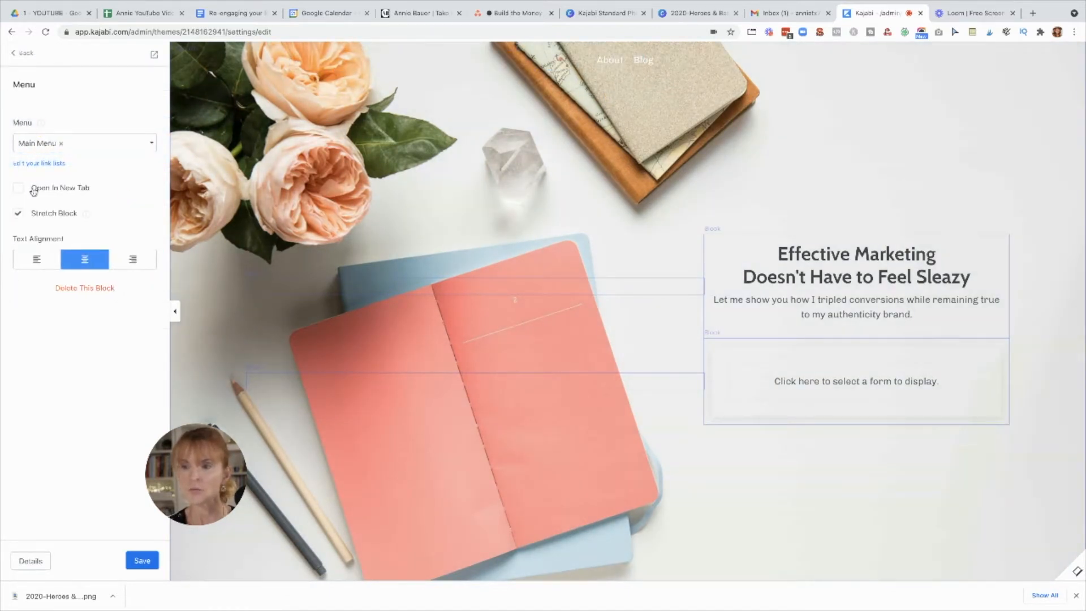
pyautogui.click(82, 288)
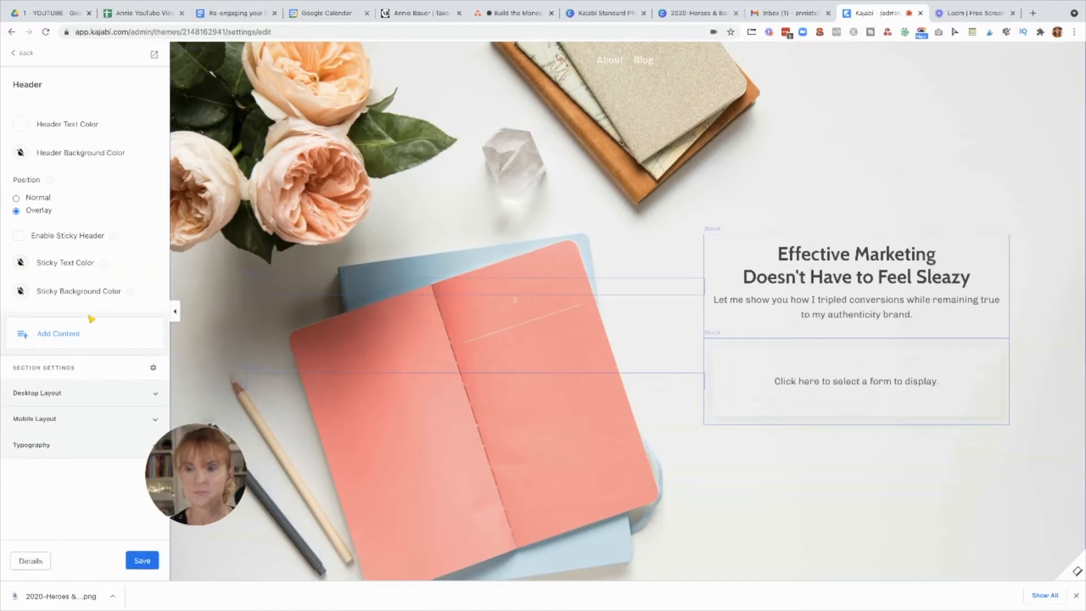
pyautogui.click(134, 561)
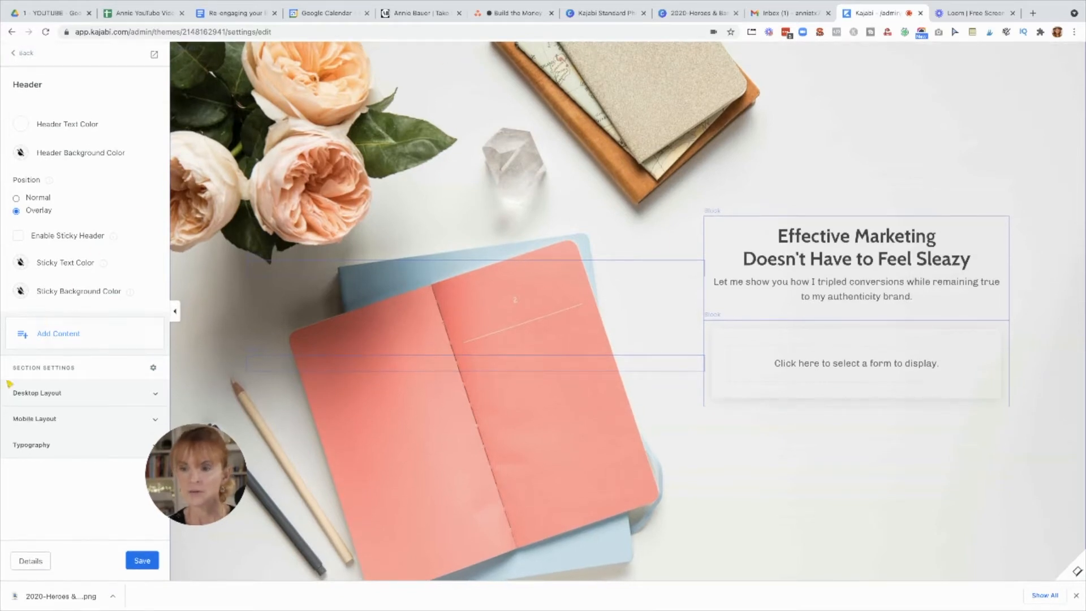
# Enable Hide Header for the desktop layout, check the same option for mobile, and save the page
pyautogui.click(27, 393)
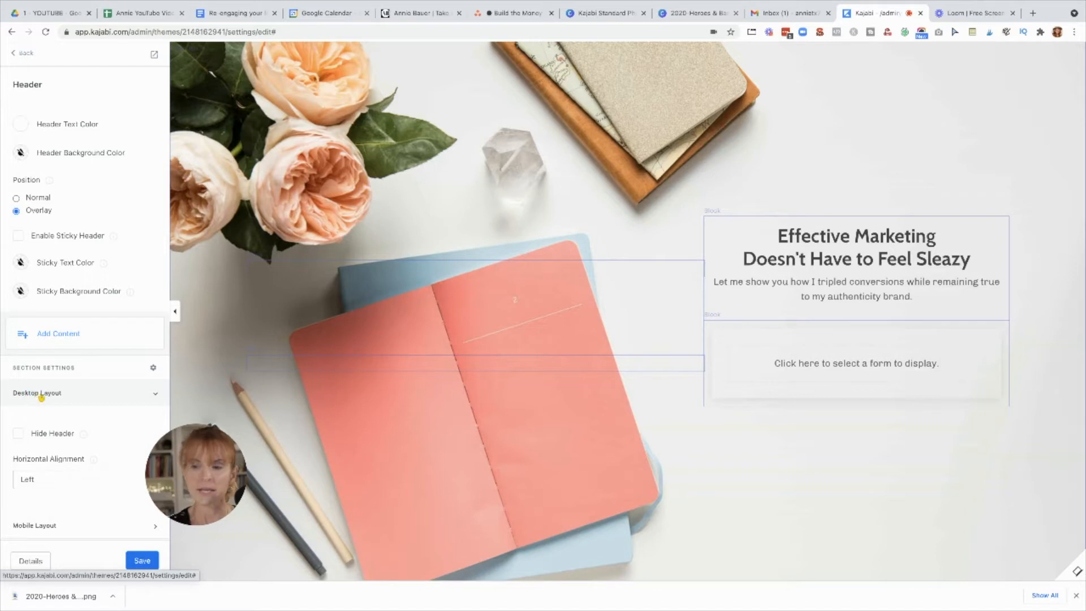
pyautogui.click(19, 436)
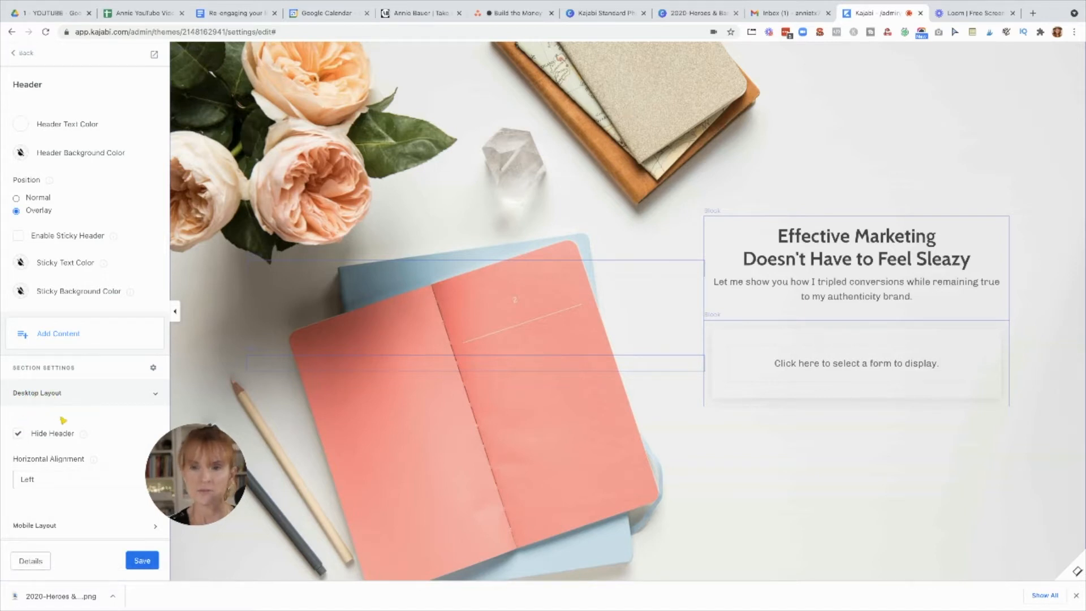
pyautogui.scroll(-1, 45, 418)
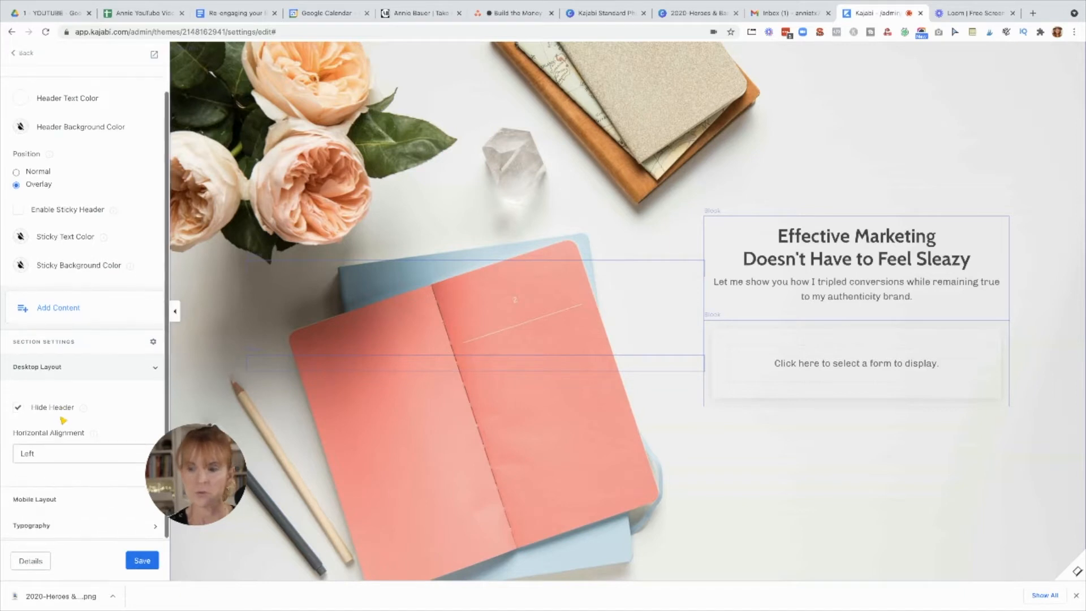
pyautogui.click(38, 501)
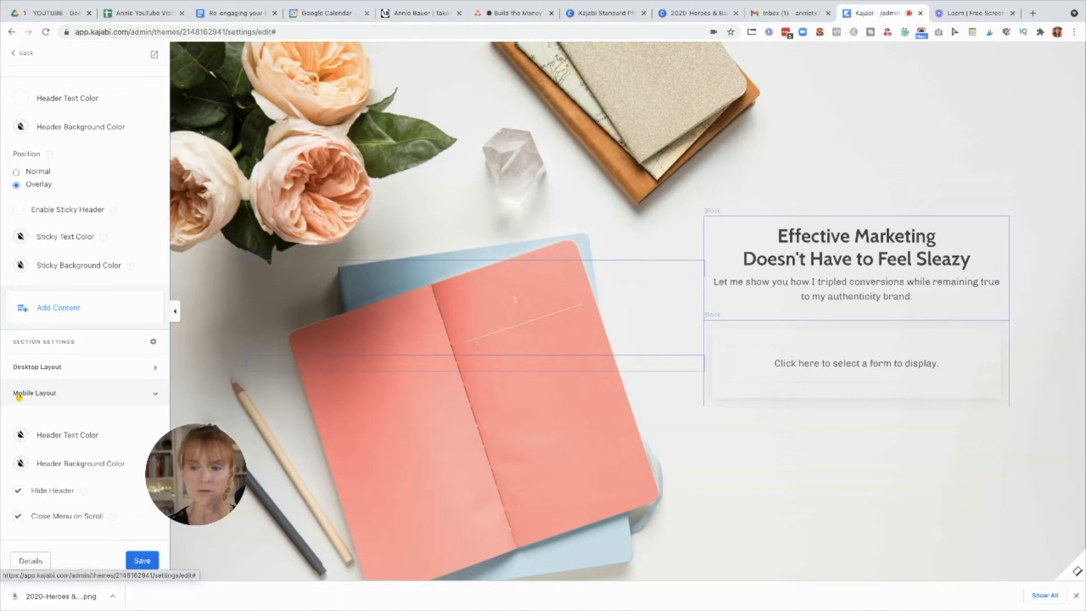
pyautogui.scroll(-2, 45, 396)
pyautogui.scroll(-2, 44, 396)
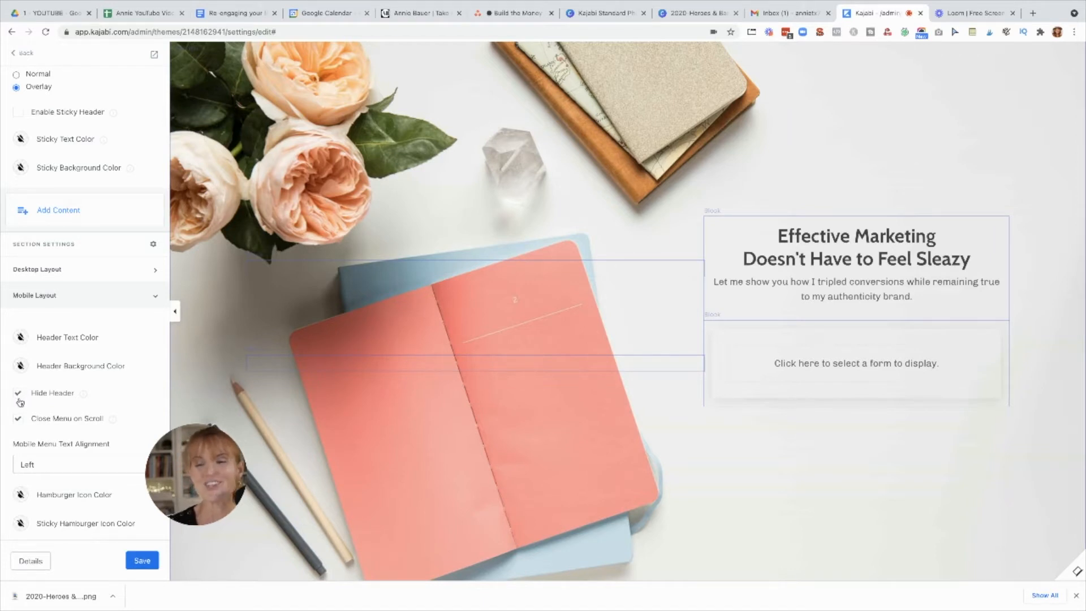
pyautogui.click(38, 271)
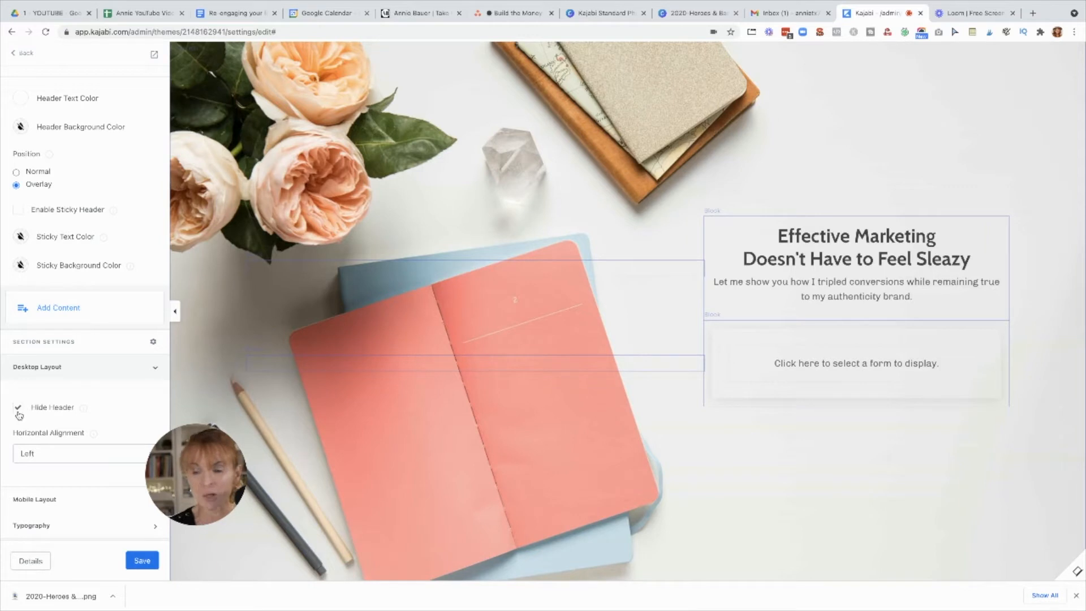
pyautogui.click(136, 562)
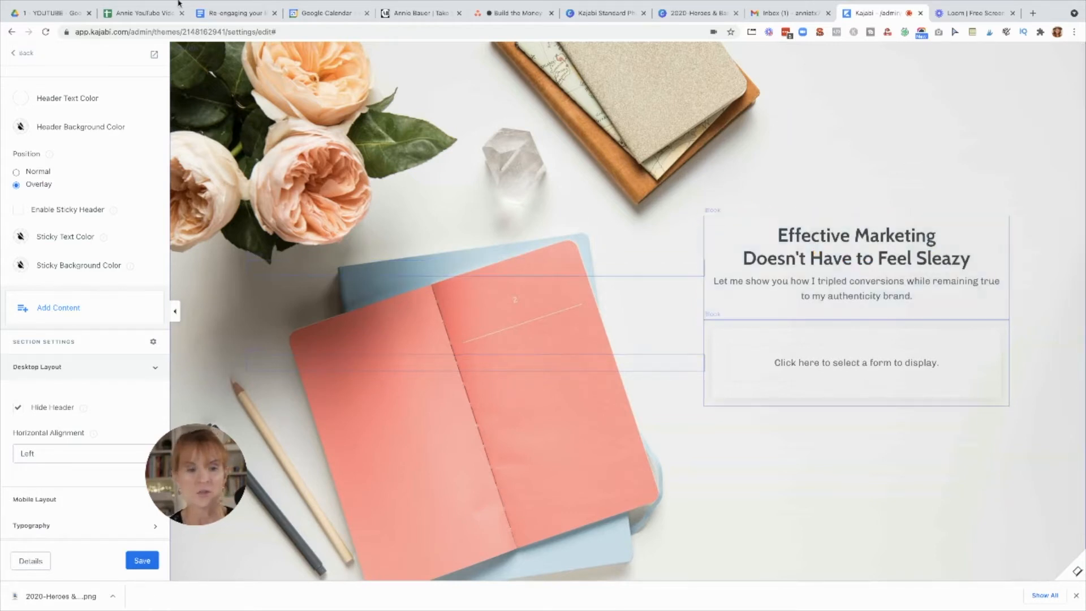
# Delete the headline "Effective Marketing Doesn't Have to Feel Sleazy" from the text block above the form
pyautogui.moveTo(8, 3)
pyautogui.moveTo(820, 234)
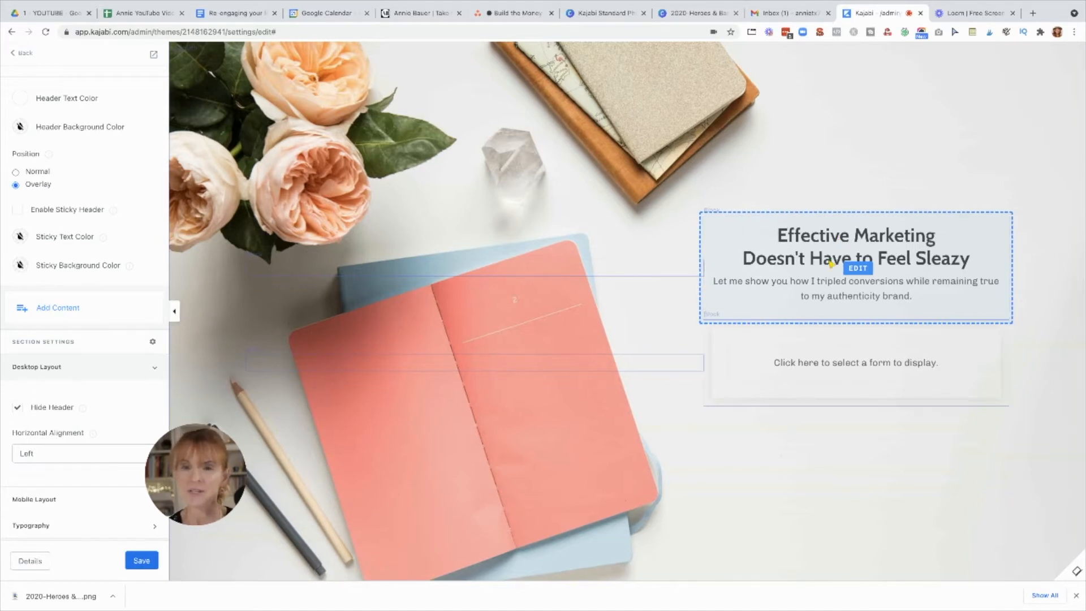
pyautogui.scroll(-1, 836, 262)
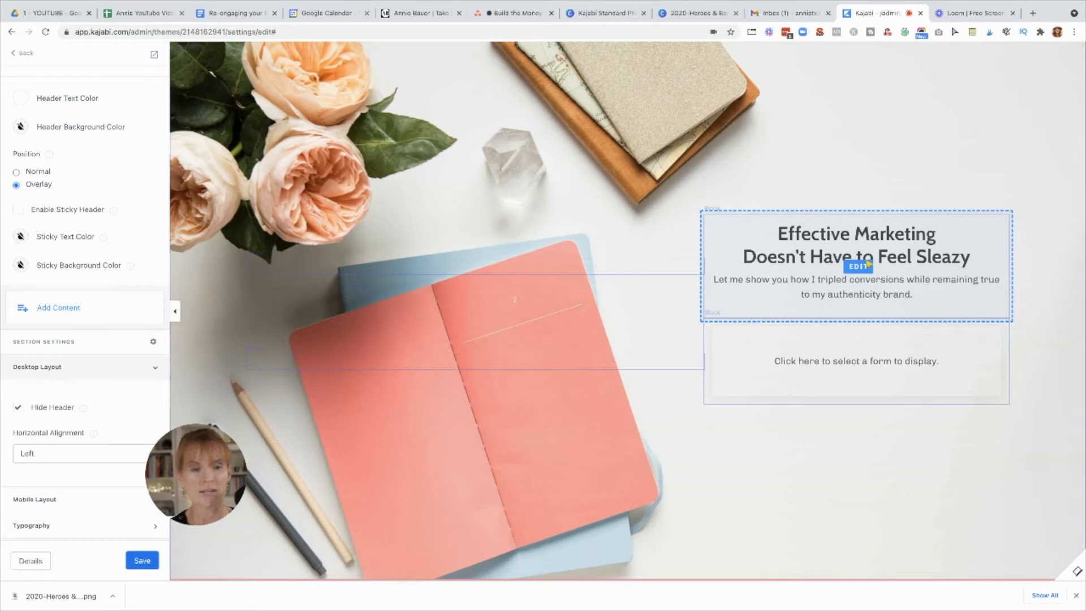
pyautogui.click(858, 266)
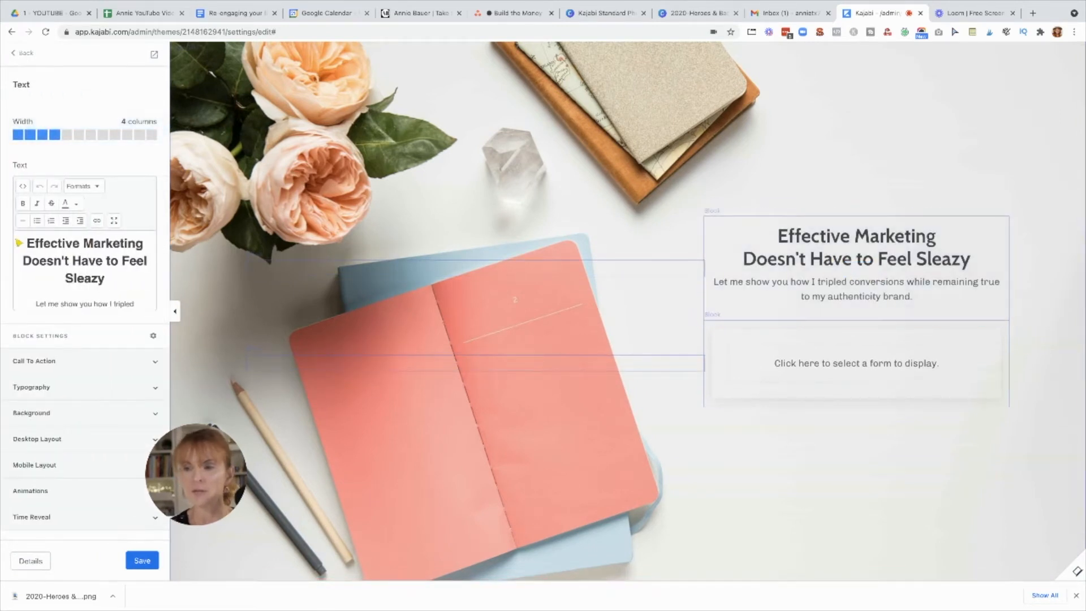
pyautogui.moveTo(24, 243); pyautogui.dragTo(99, 279)
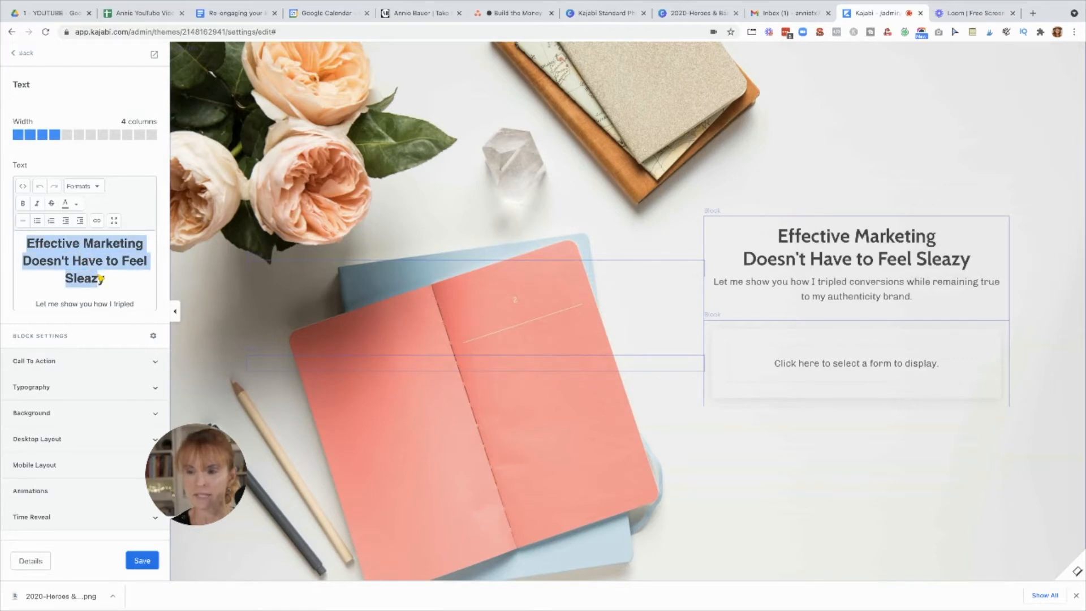
pyautogui.moveTo(26, 243); pyautogui.dragTo(111, 281)
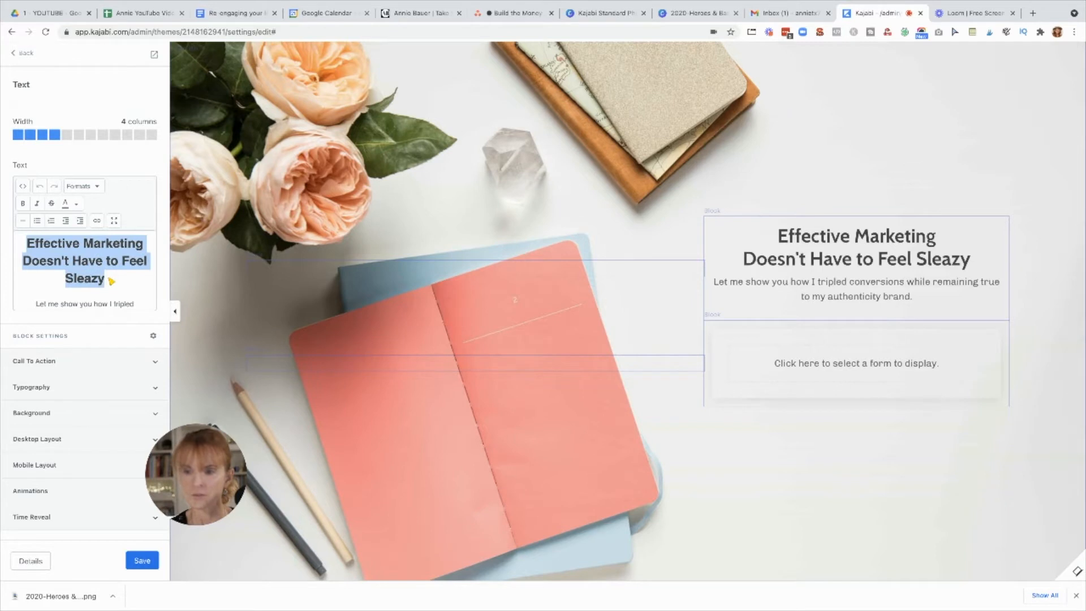
pyautogui.press('BackSpace')
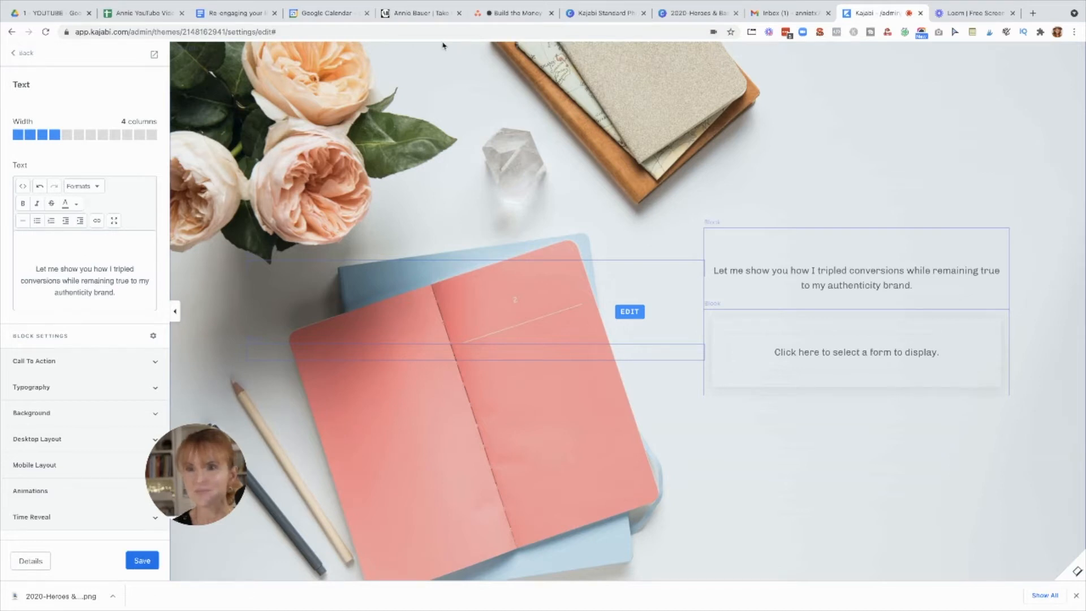
# Copy the headline "HOW MUCH MORE MONEY COULD YOU ACTUALLY BE MAKING?" from the open CEOQuiz page and paste it as the text block's headline
pyautogui.click(406, 16)
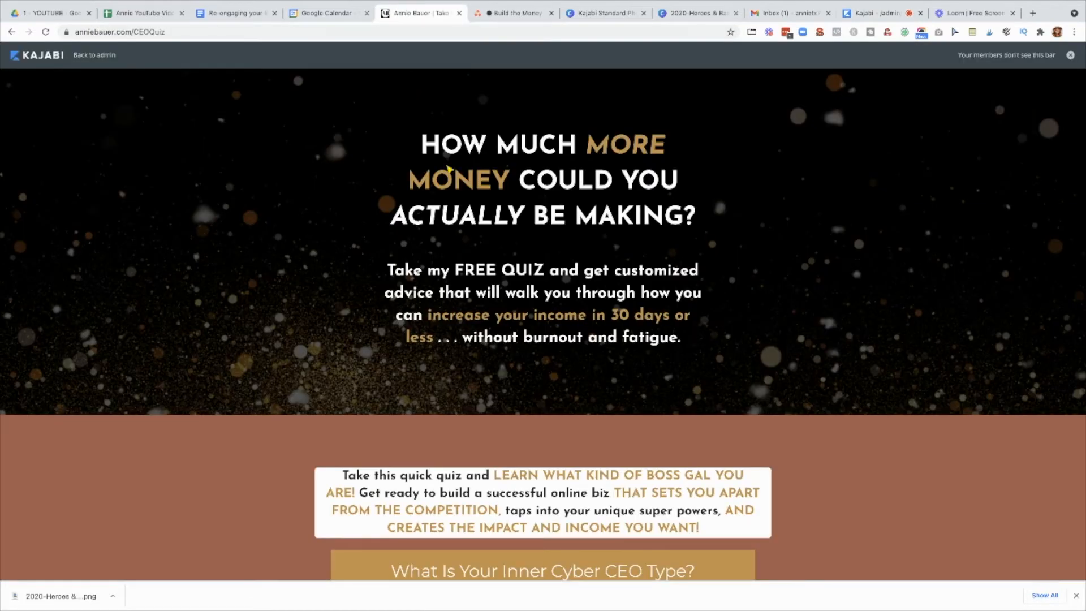
pyautogui.moveTo(420, 145); pyautogui.dragTo(705, 214)
pyautogui.hotkey('ctrl', 'c')
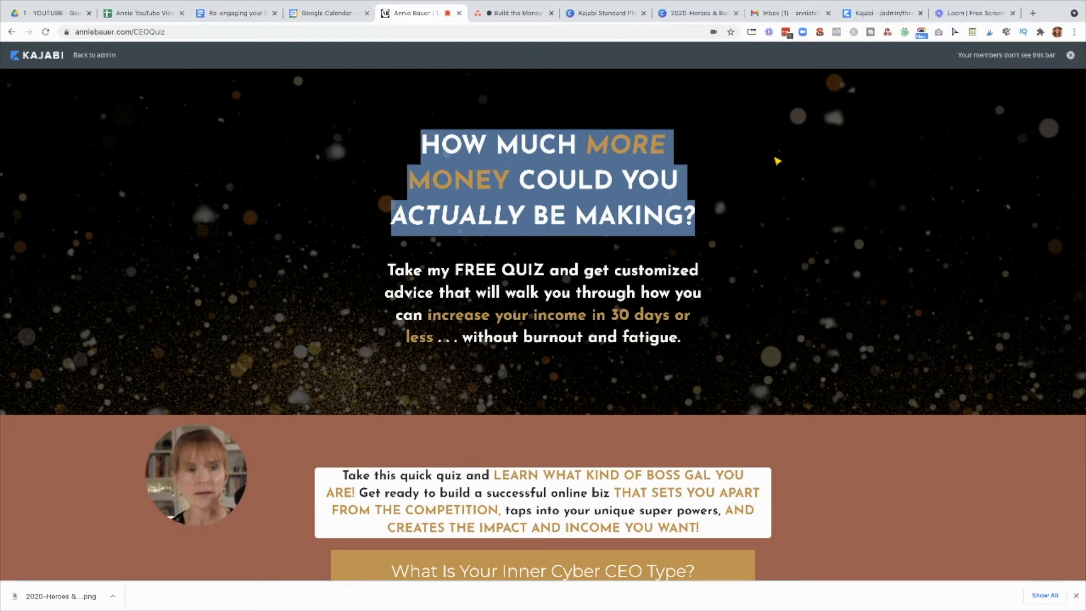
pyautogui.click(868, 14)
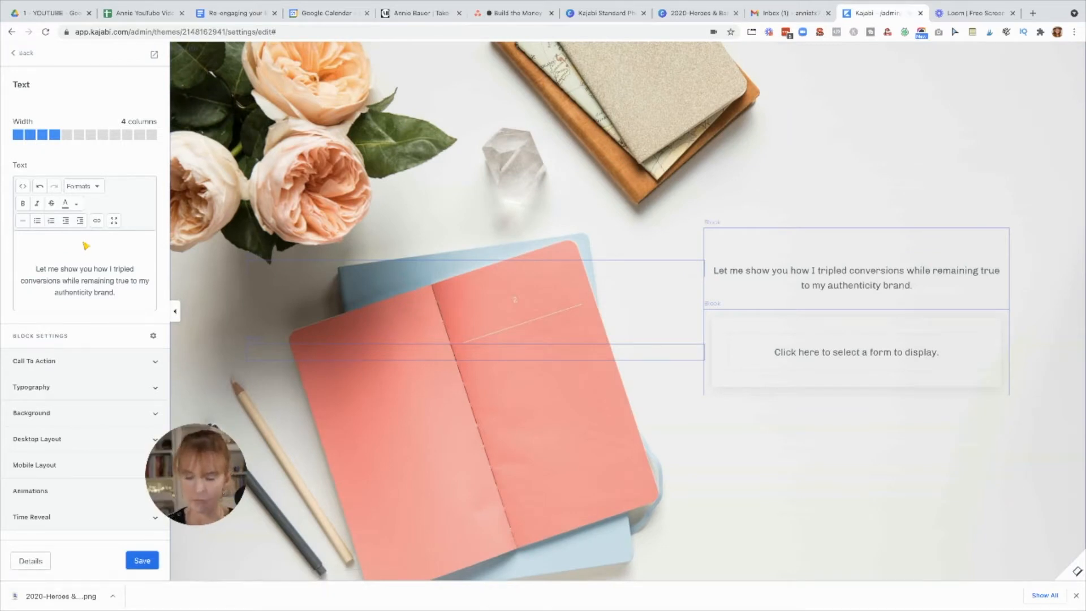
pyautogui.hotkey('ctrl', 'v')
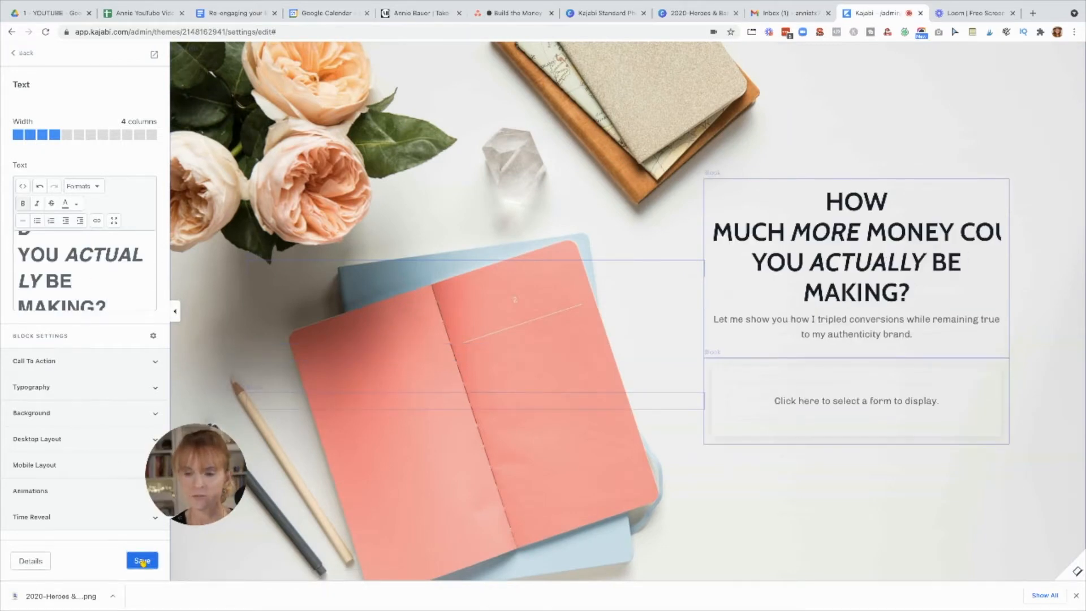
# Save the pasted headline, format it as Heading 3, and save the page again
pyautogui.click(144, 562)
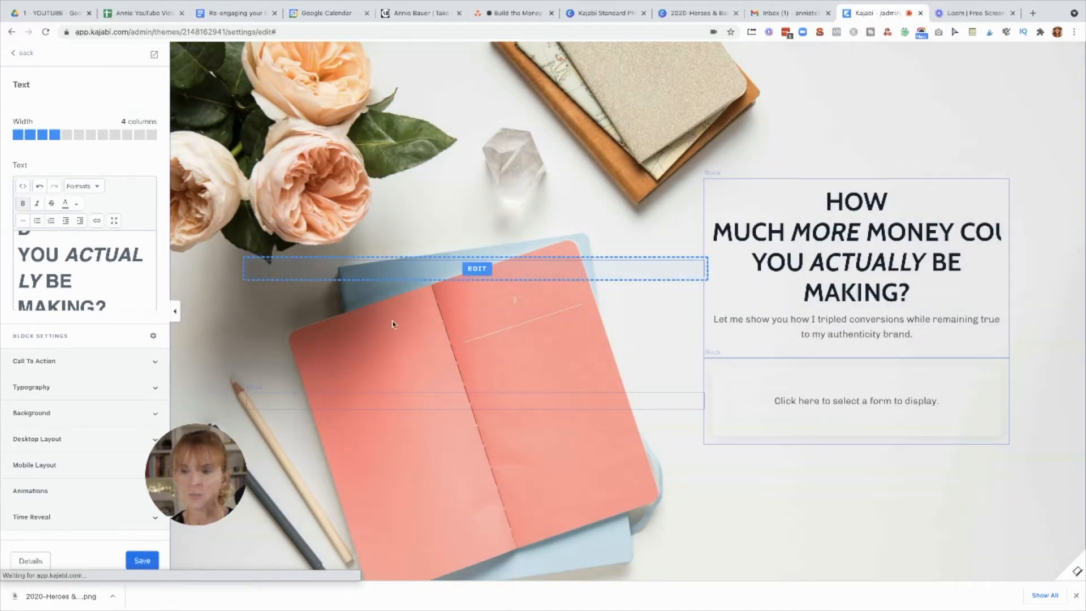
pyautogui.click(115, 308)
pyautogui.moveTo(115, 308); pyautogui.dragTo(19, 247)
pyautogui.click(78, 187)
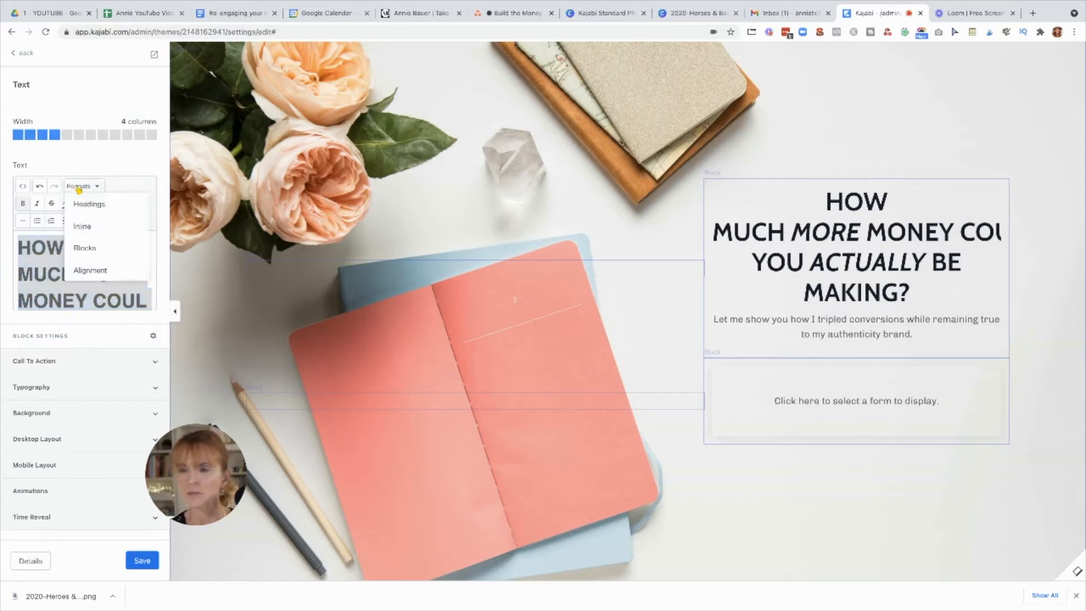
pyautogui.moveTo(102, 195)
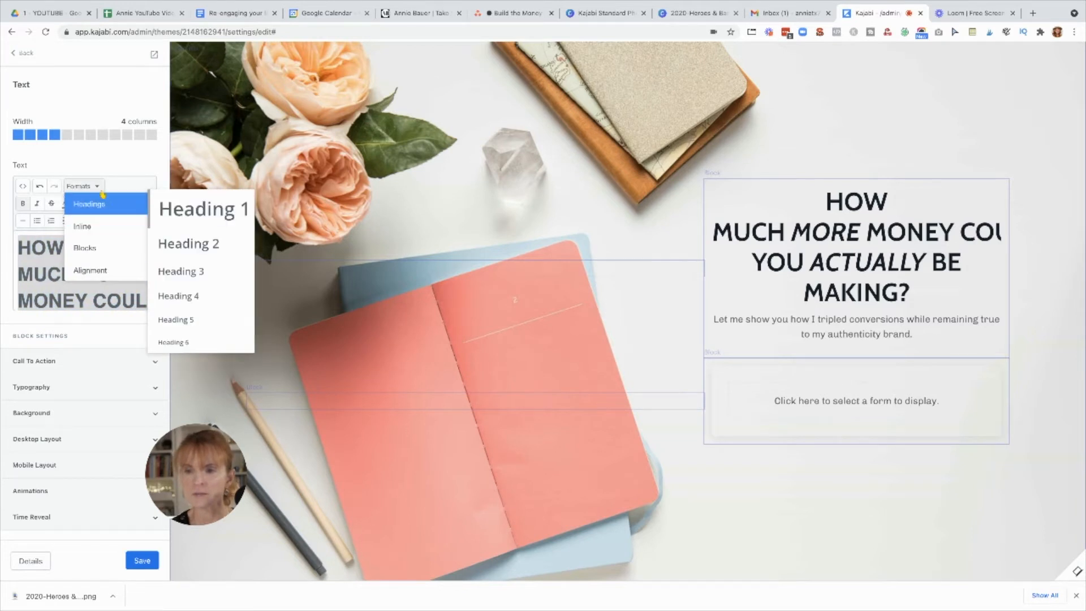
pyautogui.click(189, 272)
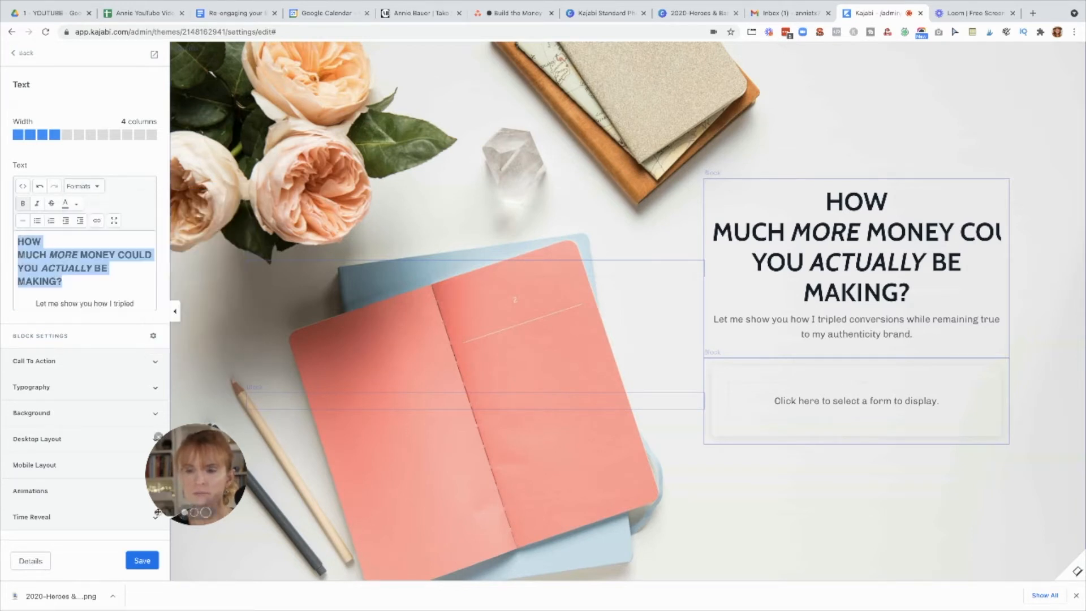
pyautogui.click(147, 561)
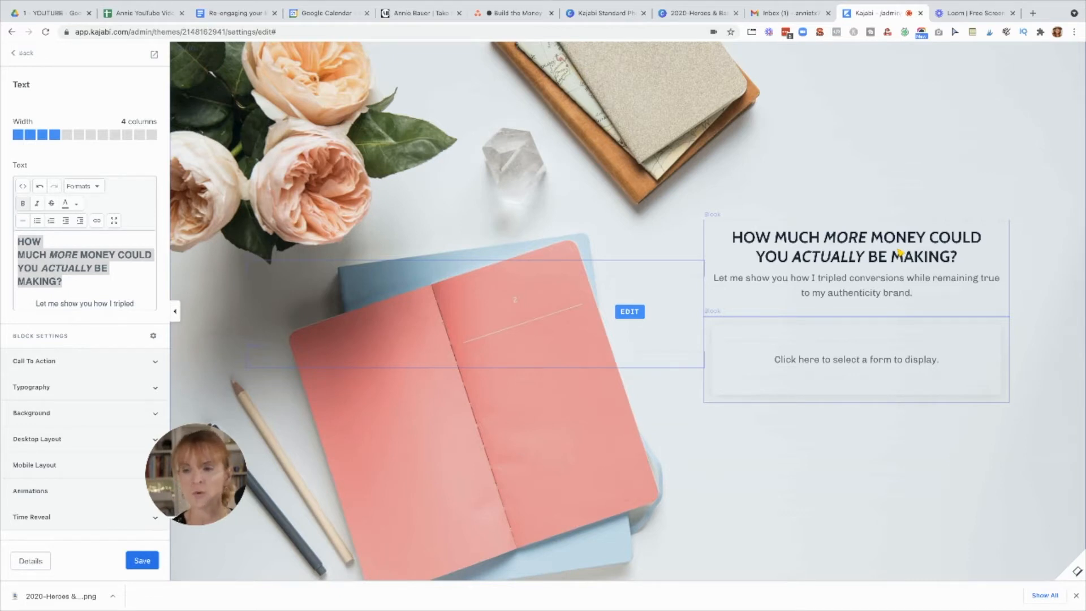
# Delete the paragraph "Let me show you how I tripled conversions while remaining true to my authenticity brand." below the headline
pyautogui.scroll(-2, 73, 294)
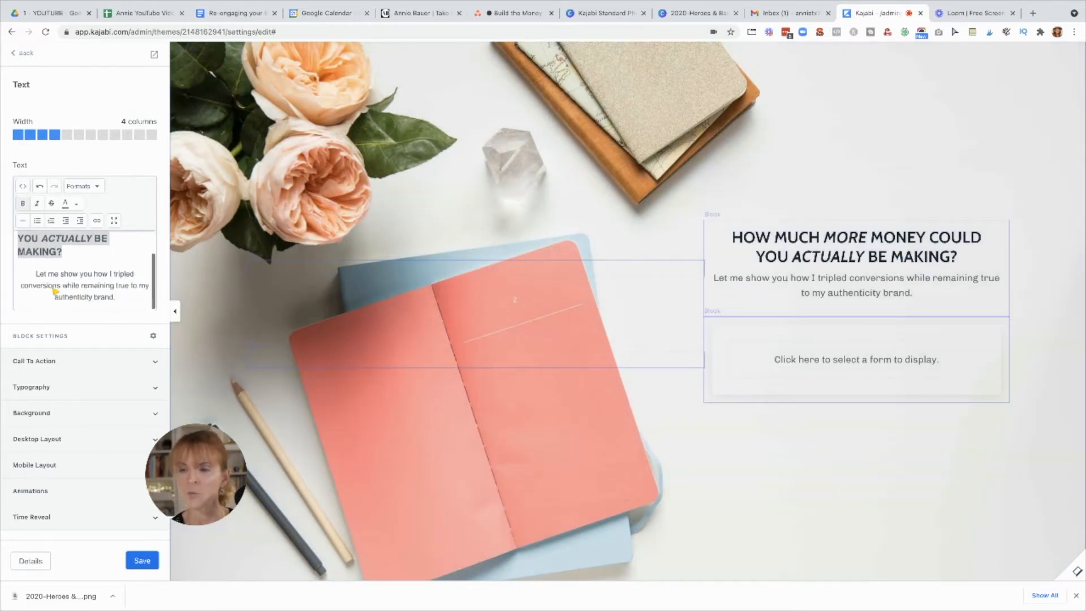
pyautogui.scroll(-1, 37, 276)
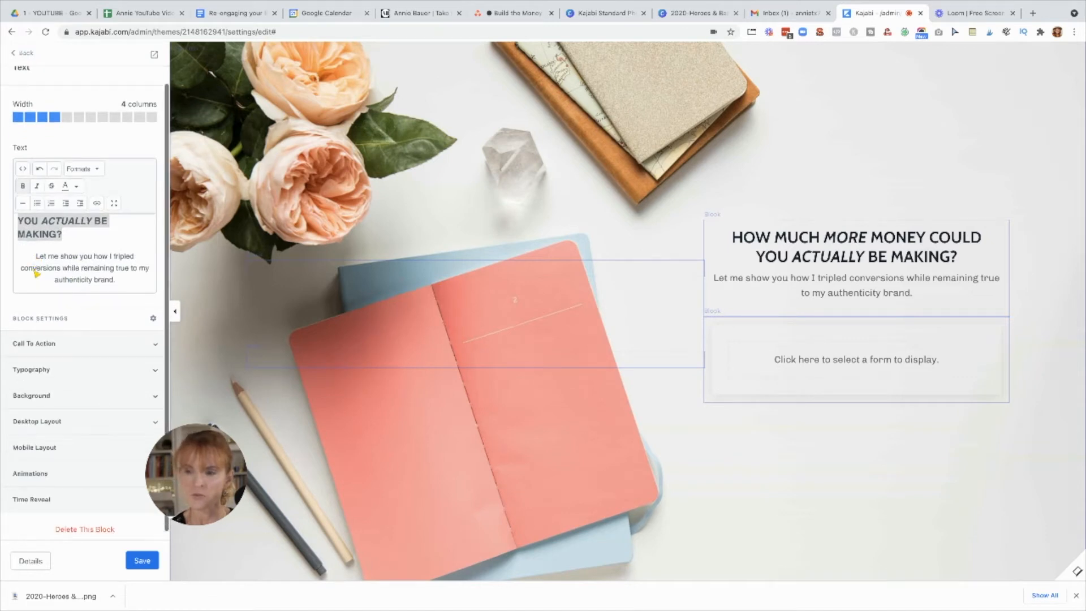
pyautogui.moveTo(36, 256); pyautogui.dragTo(132, 287)
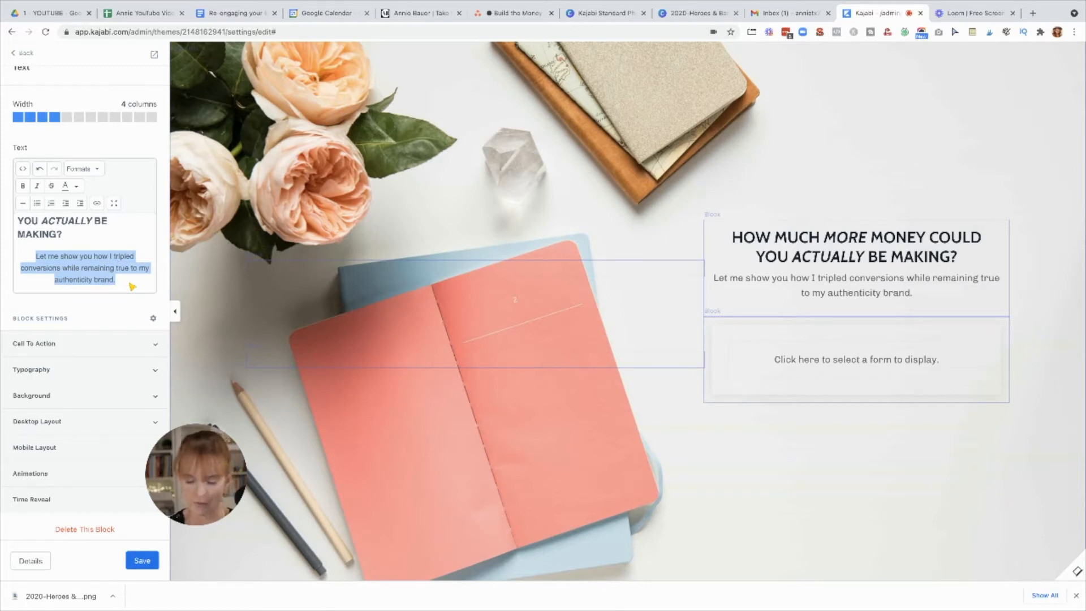
pyautogui.press('BackSpace')
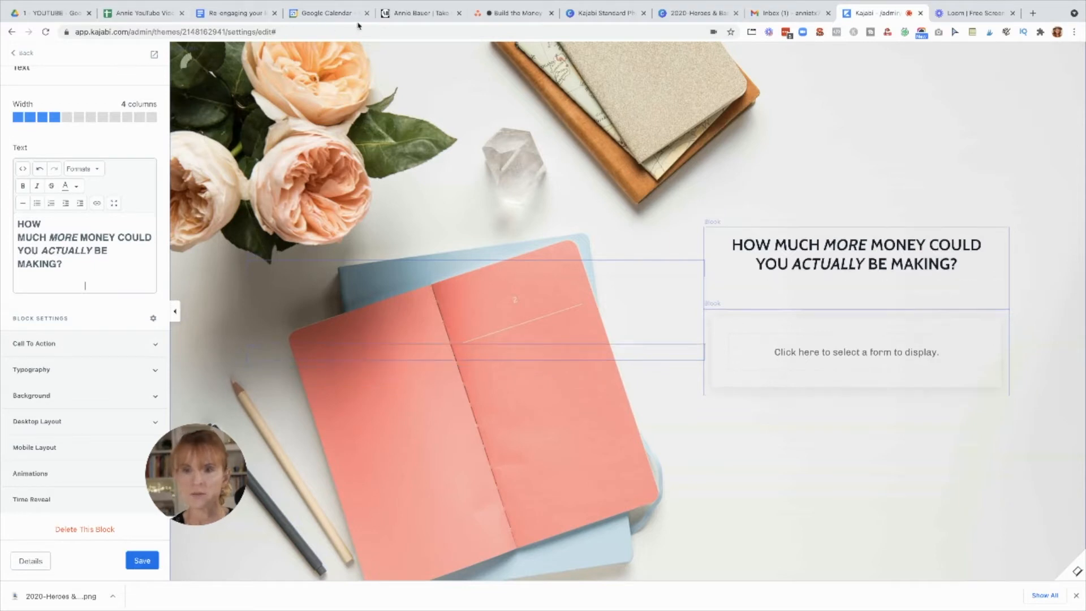
# Copy the "Take my FREE QUIZ and get customized advice..." paragraph from the open CEOQuiz page and paste it below the text block's headline
pyautogui.click(398, 17)
pyautogui.click(388, 283)
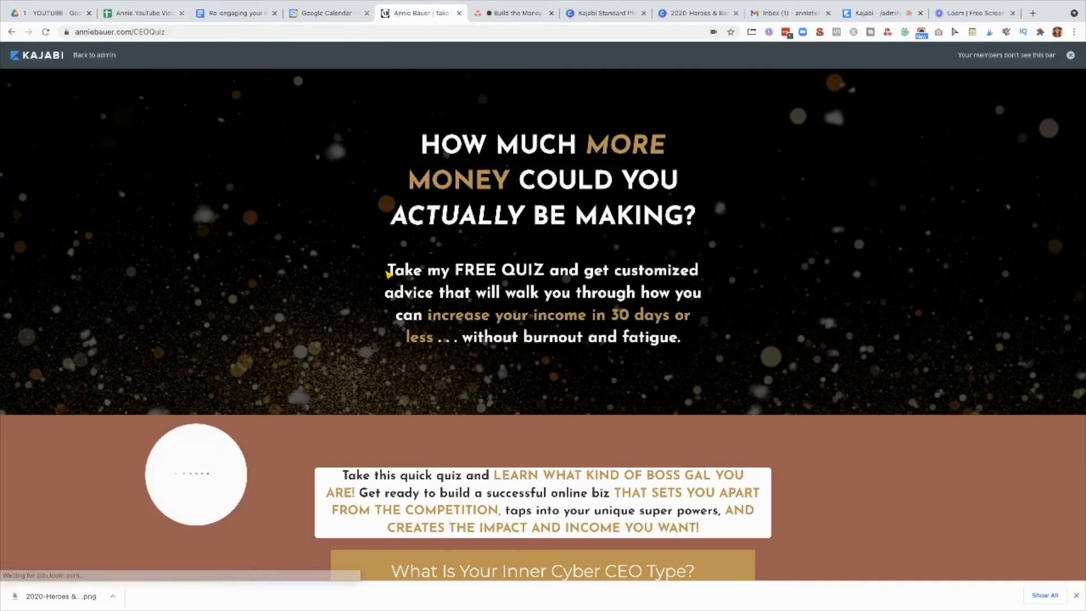
pyautogui.moveTo(388, 270); pyautogui.dragTo(701, 341)
pyautogui.hotkey('ctrl', 'c')
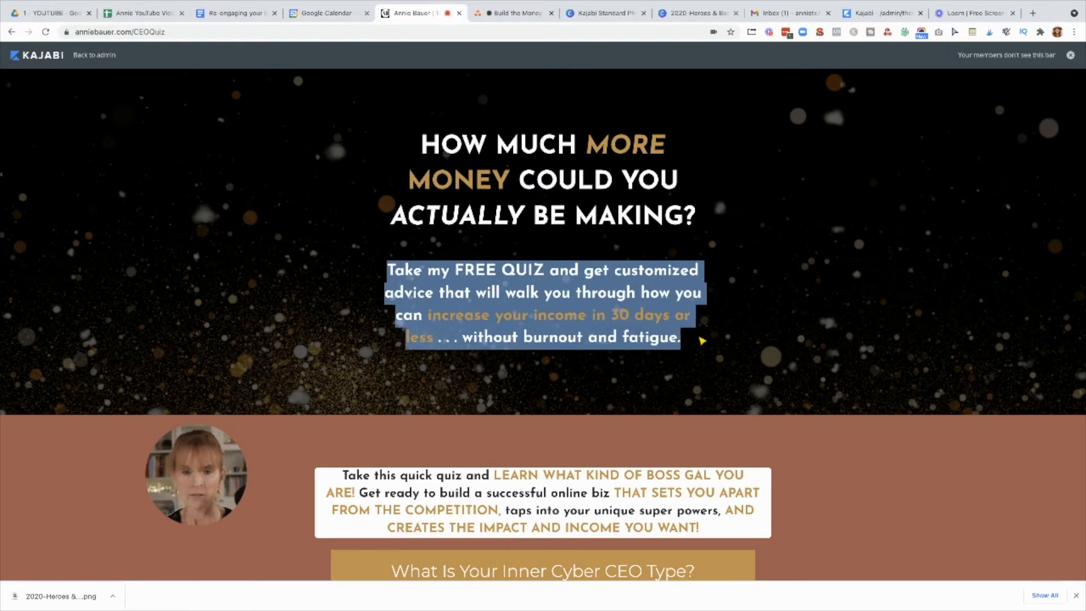
pyautogui.click(860, 14)
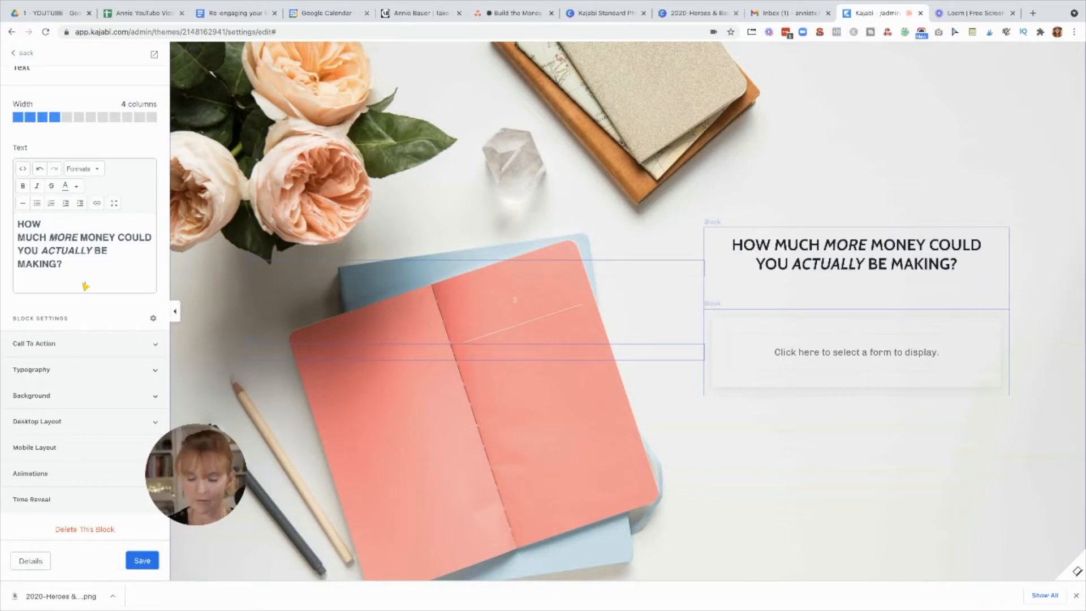
pyautogui.hotkey('ctrl', 'v')
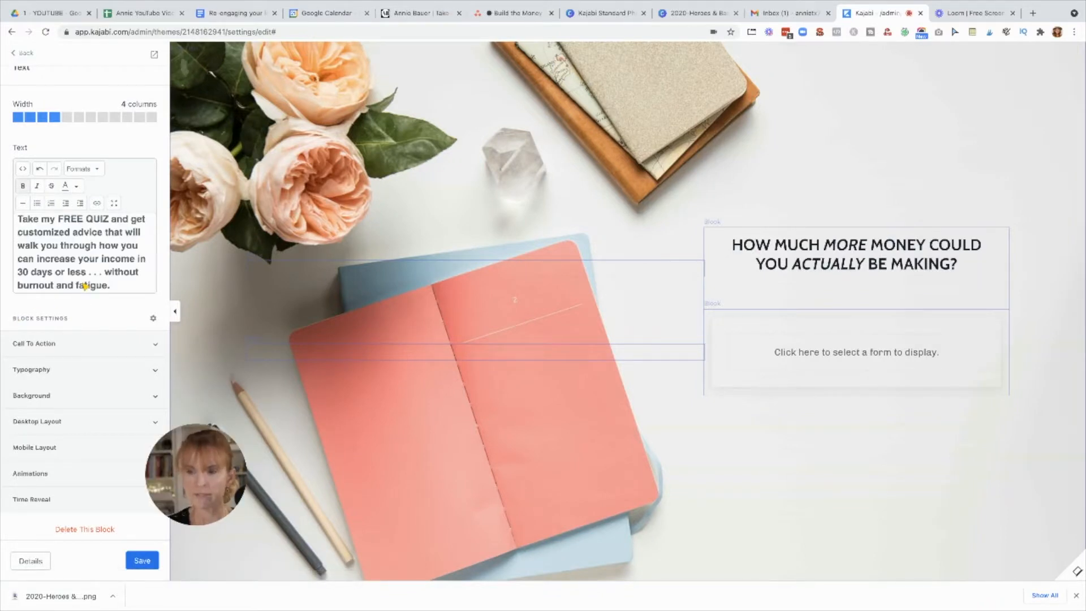
# Format the pasted FREE QUIZ text as a Paragraph block, remove its bold, and save the page
pyautogui.scroll(3, 73, 272)
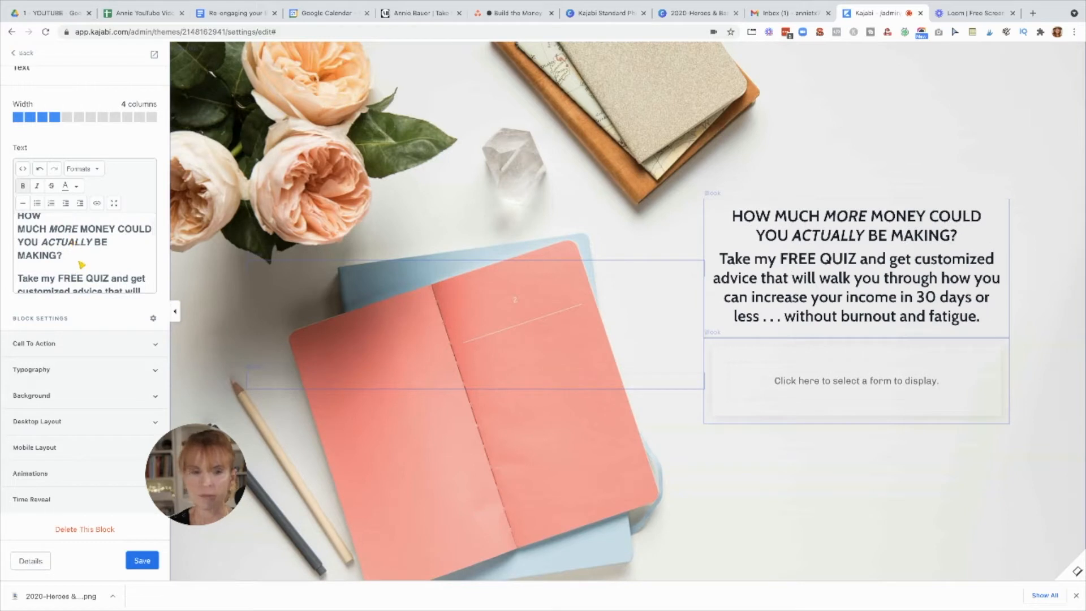
pyautogui.scroll(-3, 82, 264)
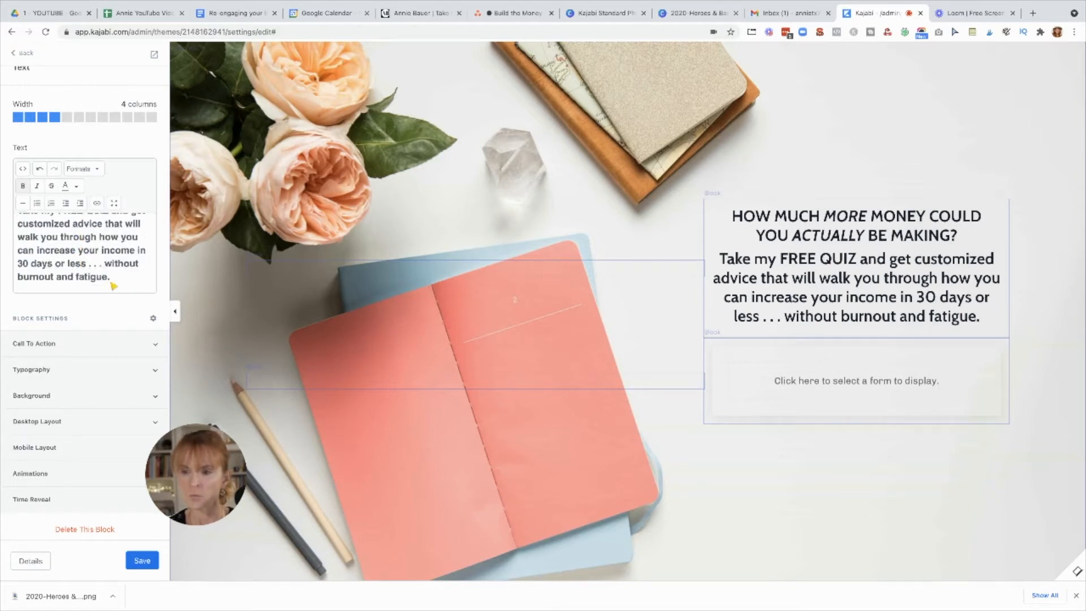
pyautogui.moveTo(99, 273); pyautogui.dragTo(20, 243)
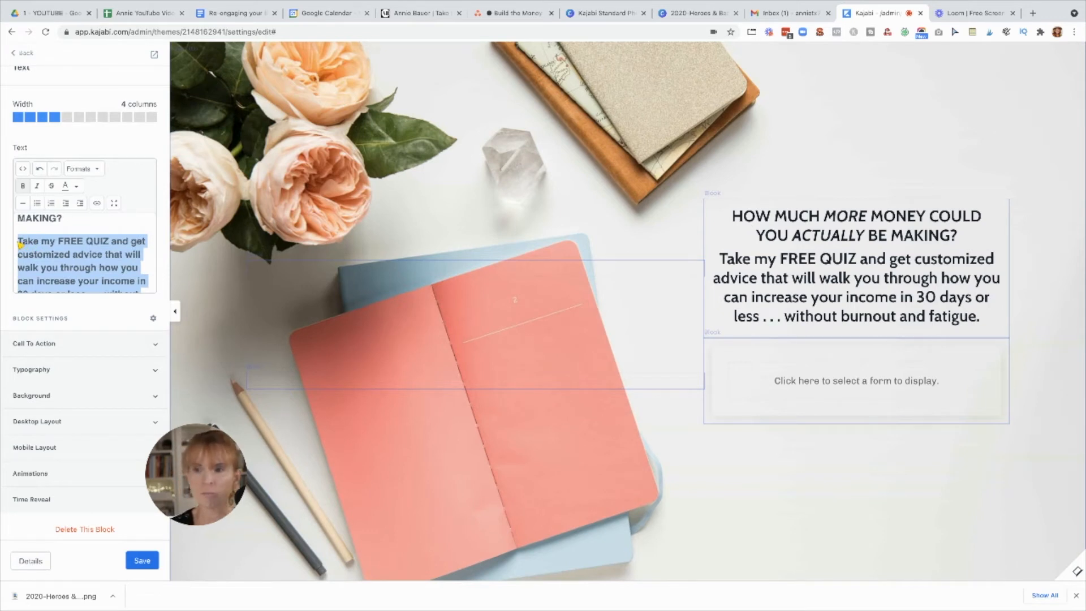
pyautogui.click(93, 169)
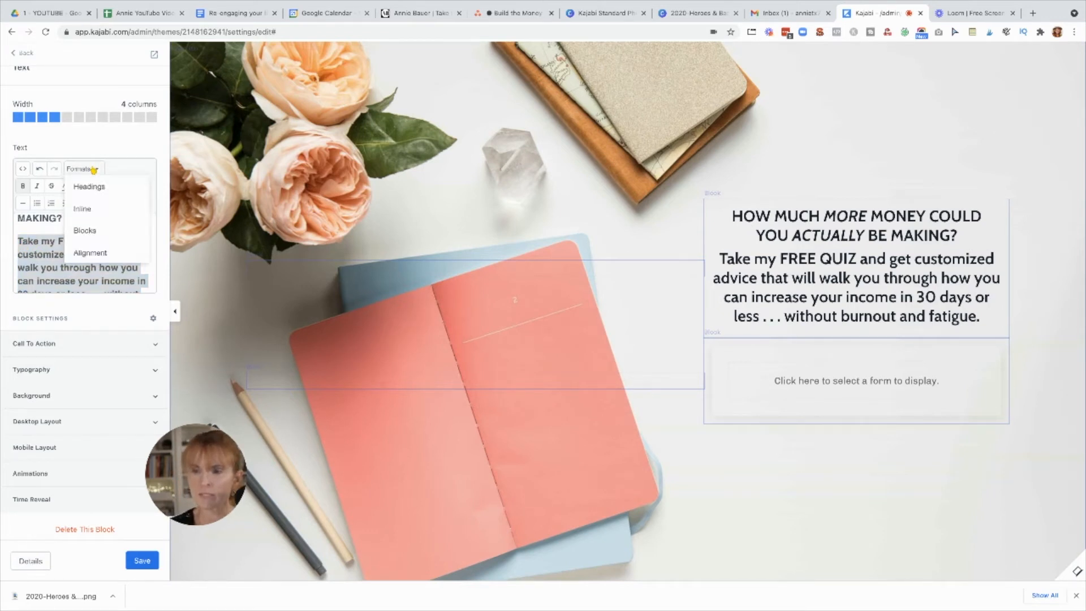
pyautogui.moveTo(97, 225)
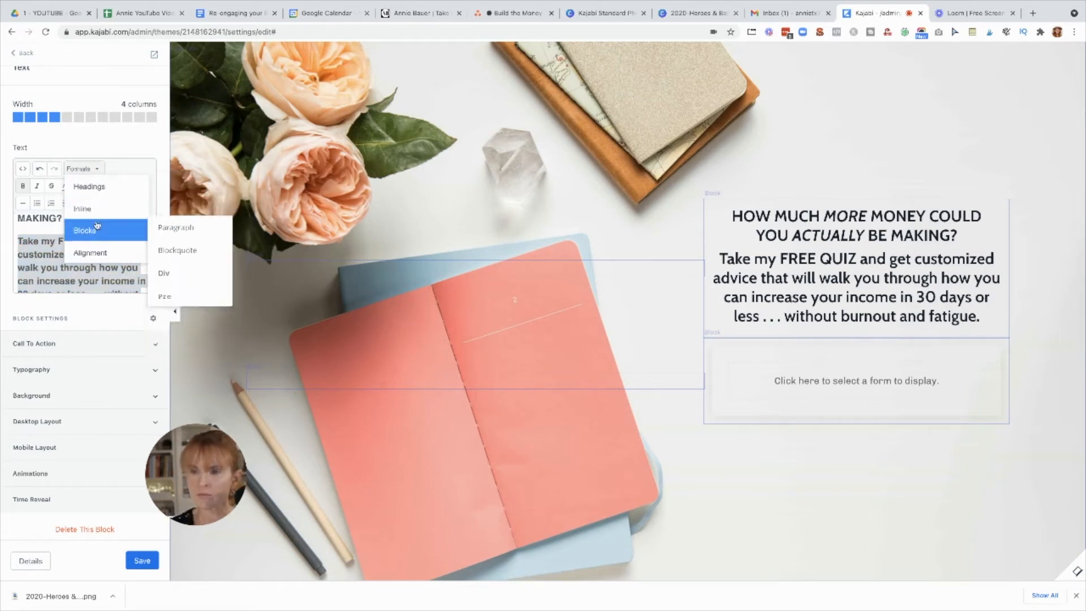
pyautogui.click(169, 228)
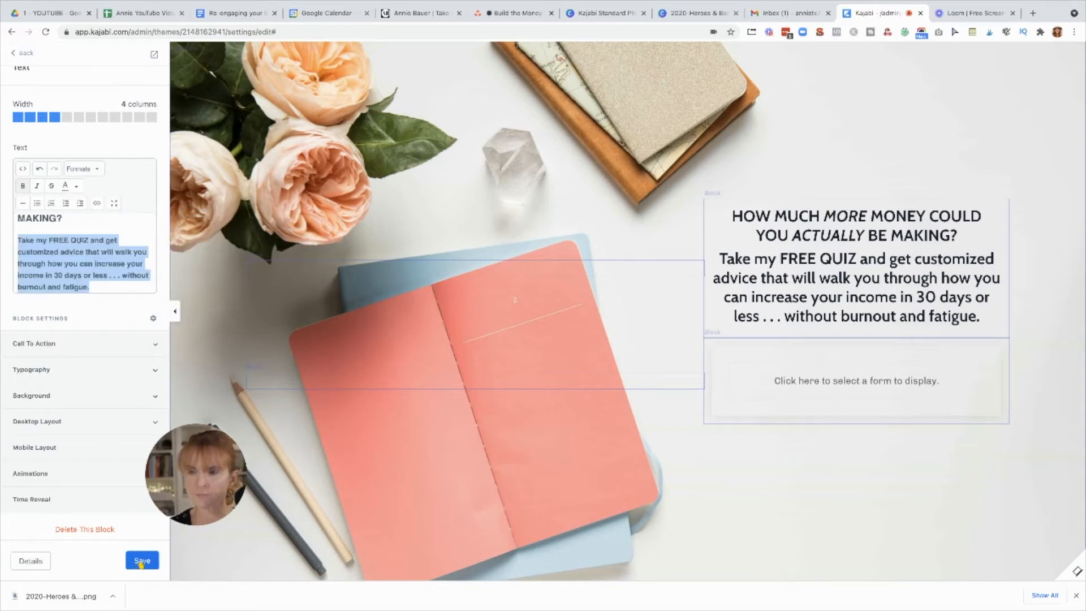
pyautogui.click(23, 186)
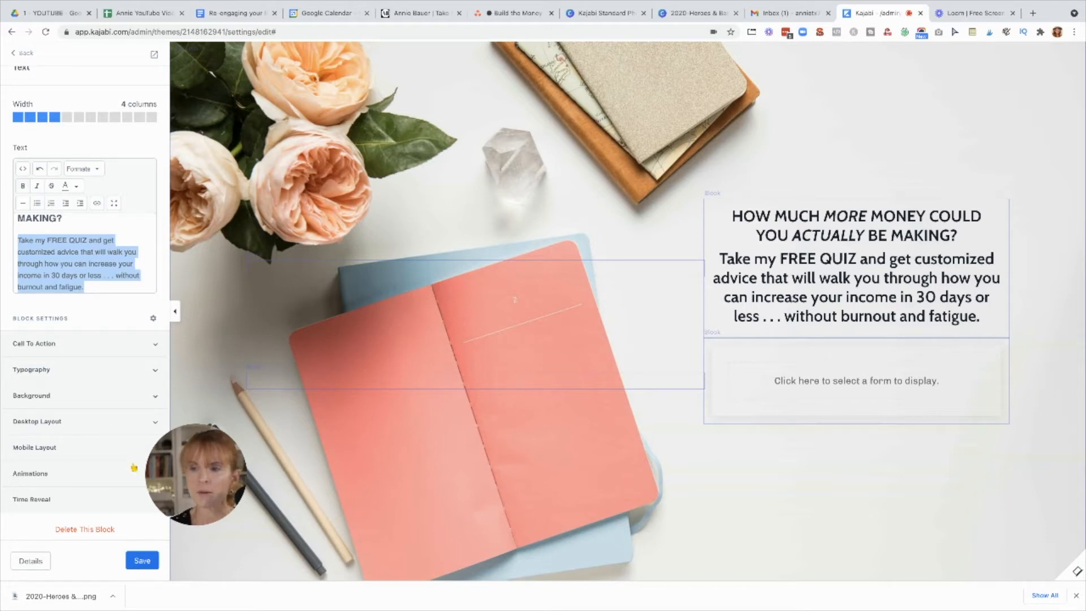
pyautogui.click(144, 561)
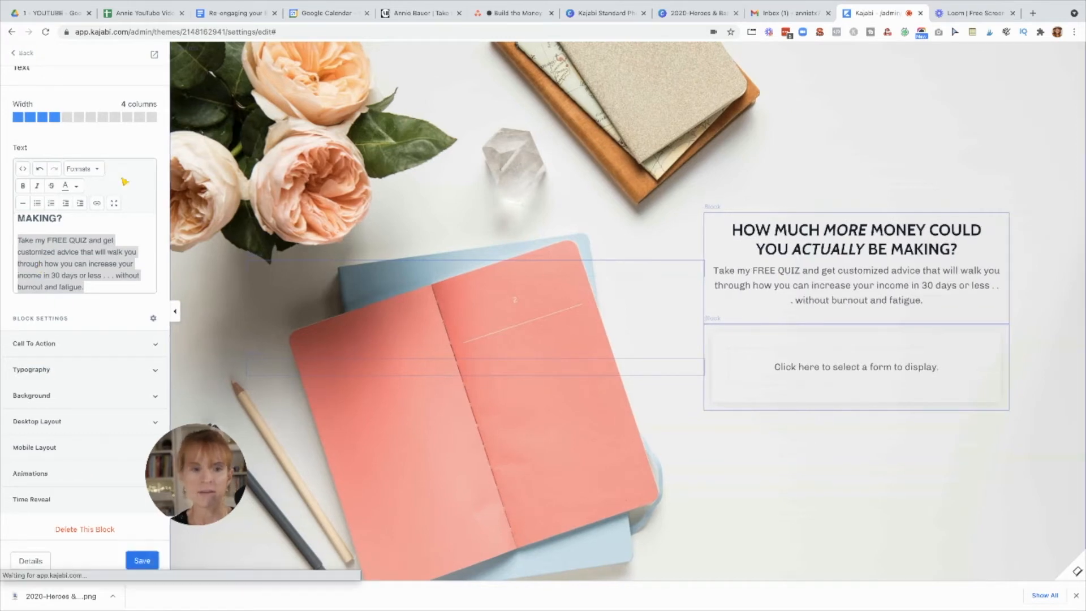
# Change the FREE QUIZ text's format to Heading 4 and save the page
pyautogui.click(95, 170)
pyautogui.moveTo(100, 188)
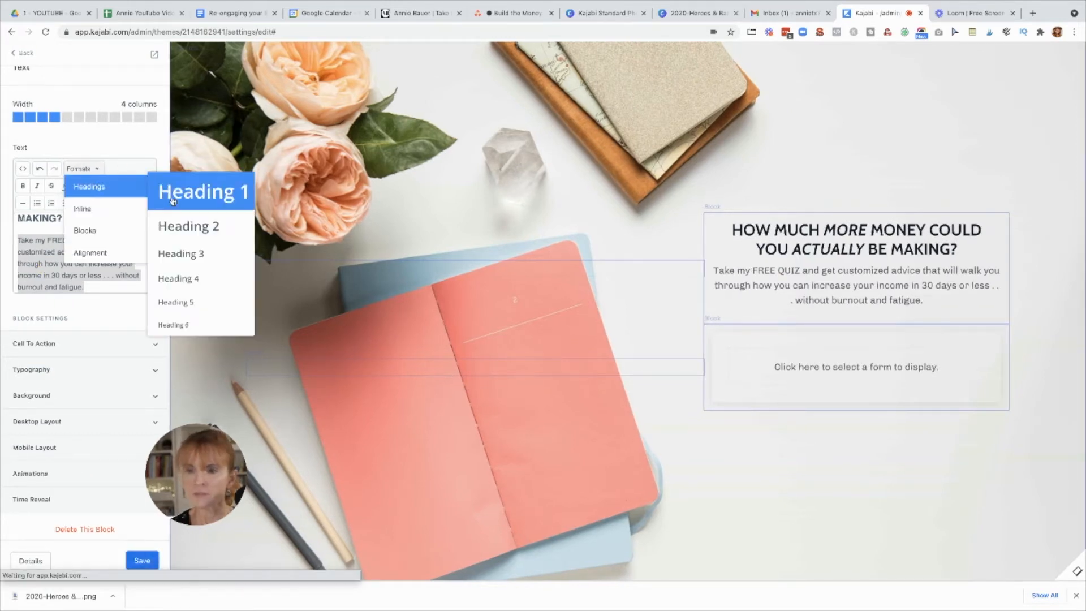
pyautogui.click(178, 278)
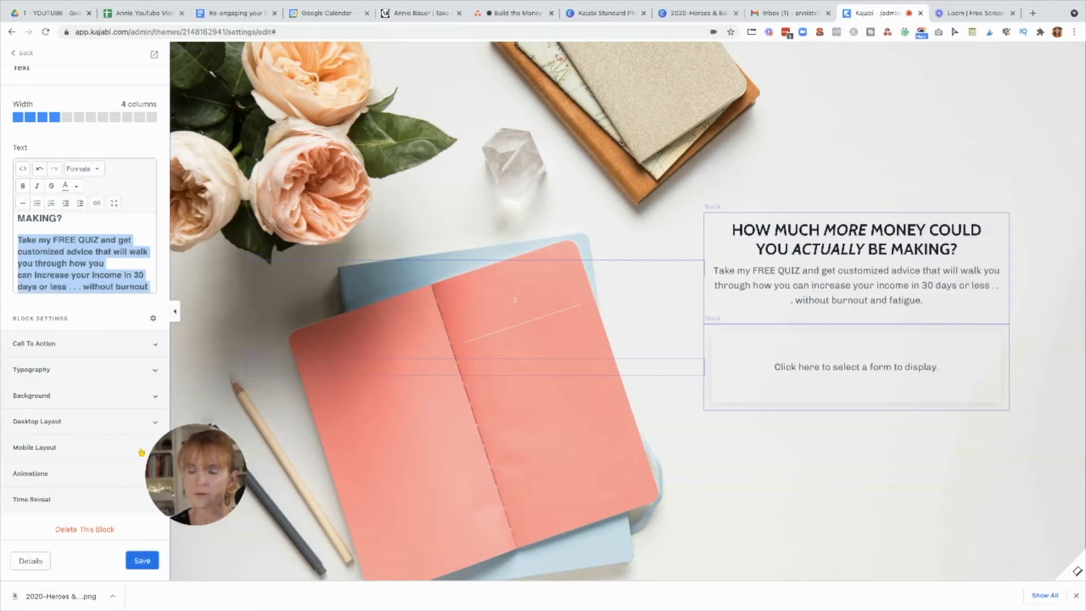
pyautogui.click(147, 563)
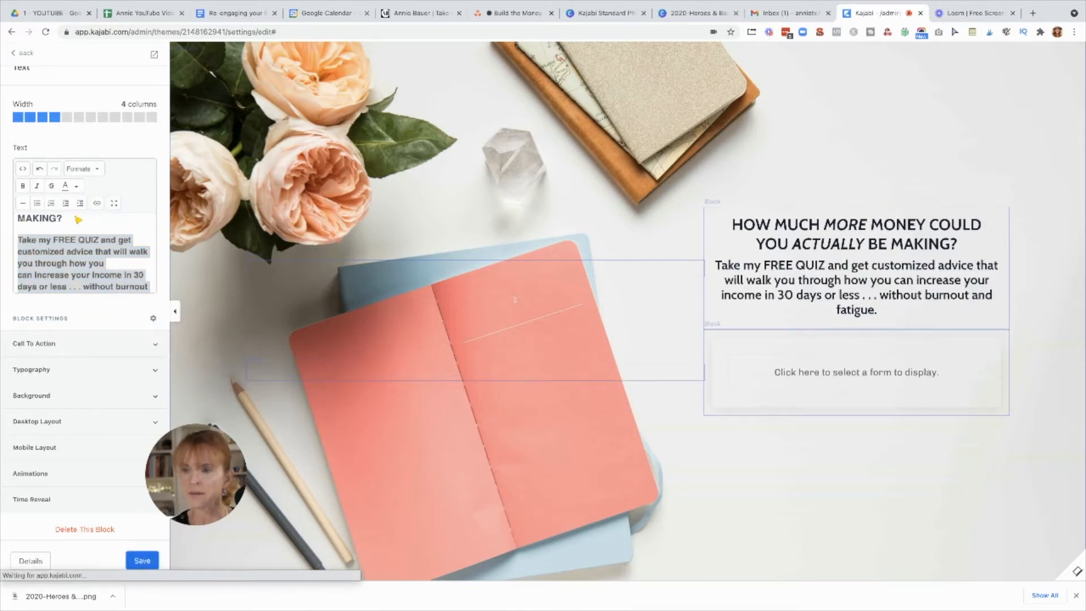
# Change the format of the headline "HOW MUCH MORE MONEY COULD YOU ACTUALLY BE MAKING?" to Heading 2 and save the page
pyautogui.scroll(1, 77, 219)
pyautogui.scroll(2, 77, 219)
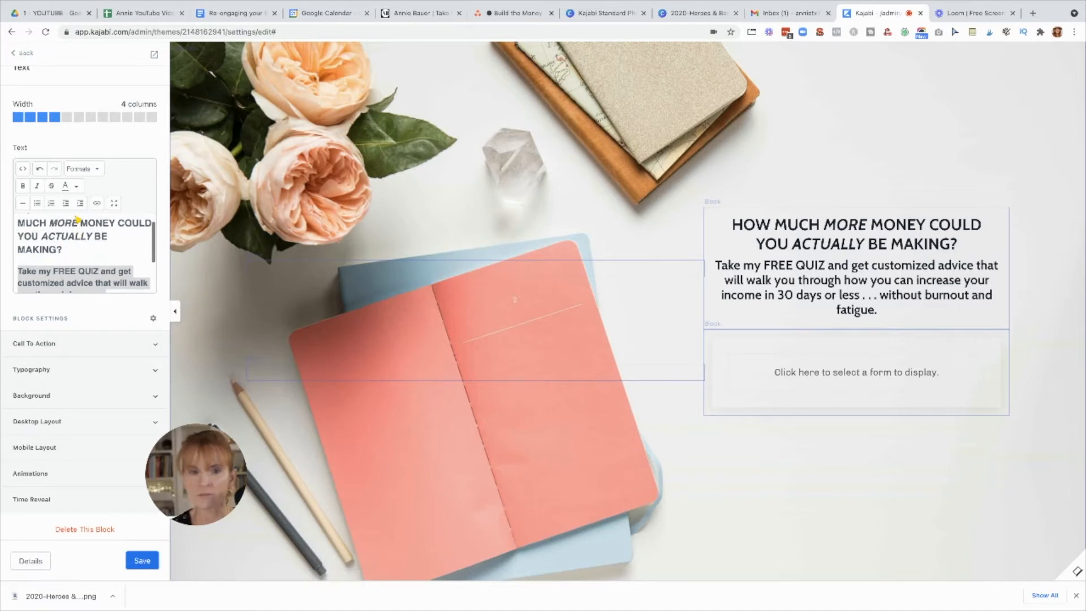
pyautogui.moveTo(62, 250); pyautogui.dragTo(20, 225)
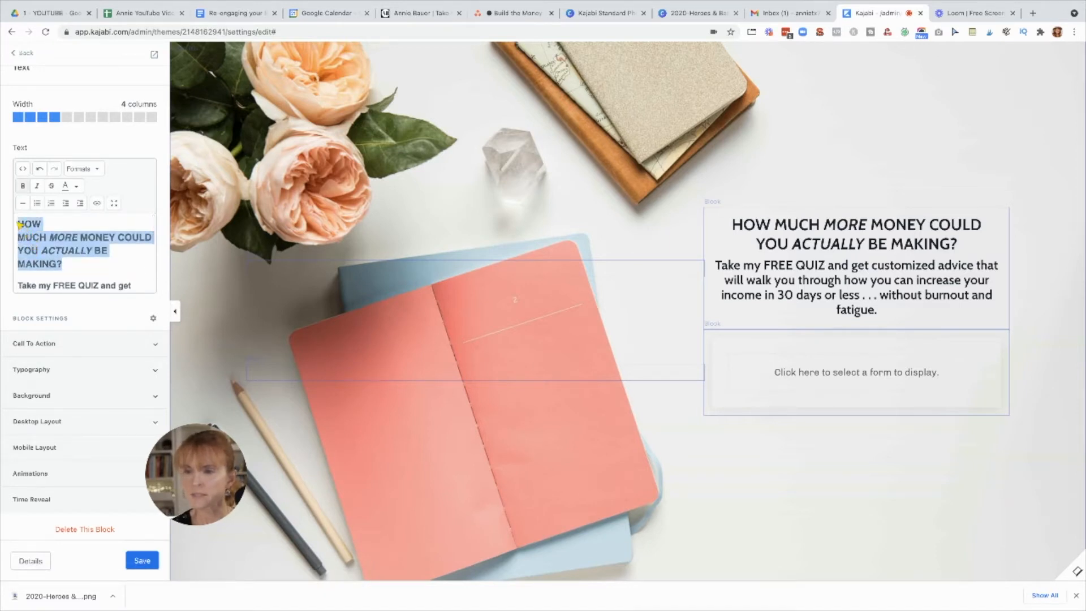
pyautogui.click(76, 170)
pyautogui.moveTo(122, 185)
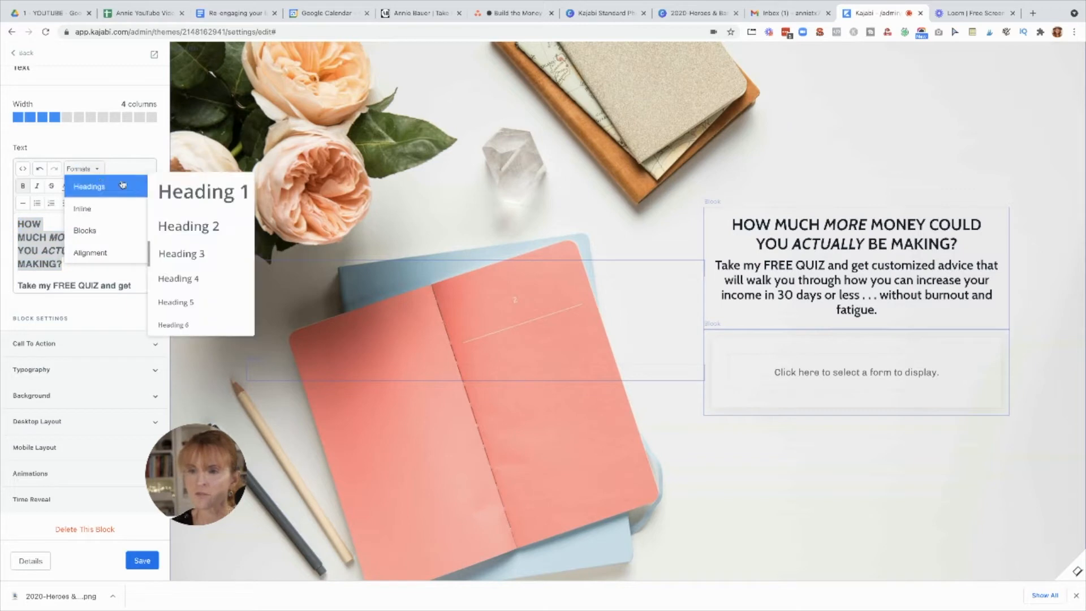
pyautogui.click(177, 256)
pyautogui.click(139, 565)
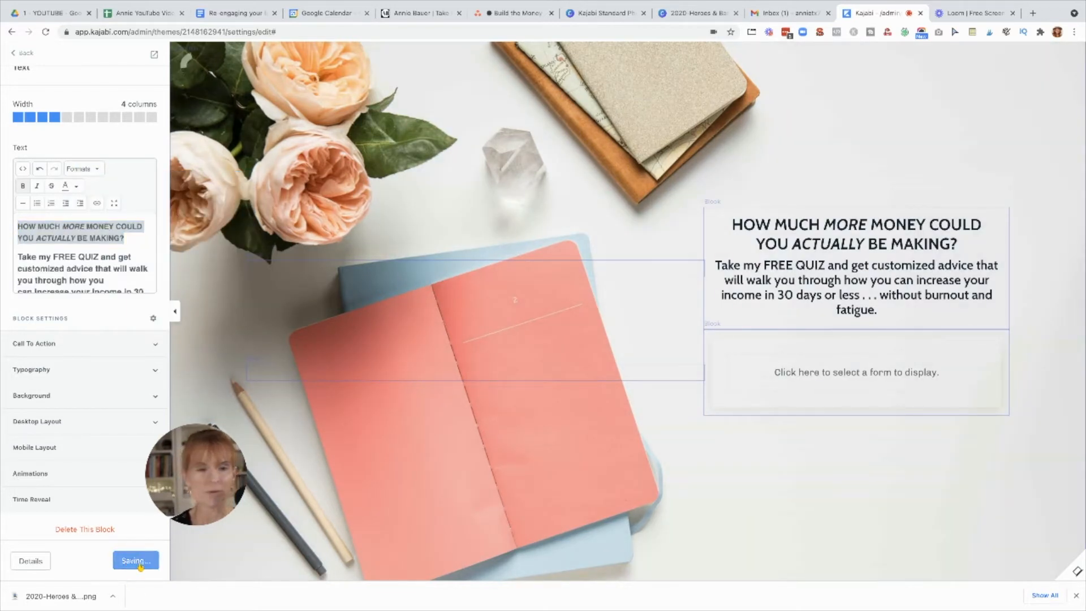
pyautogui.click(82, 169)
pyautogui.moveTo(95, 187)
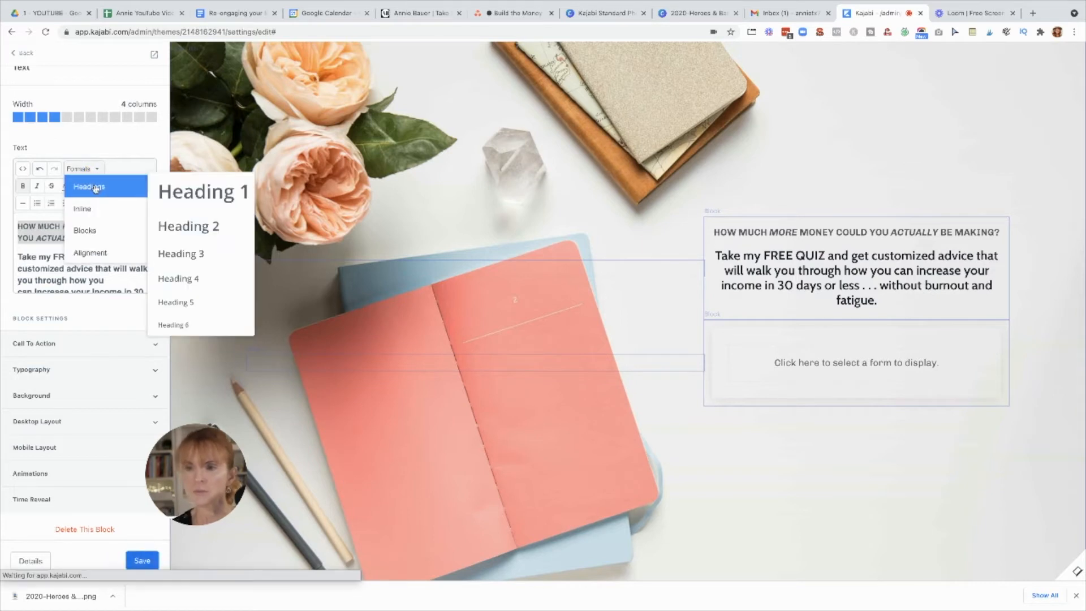
pyautogui.click(188, 225)
pyautogui.click(139, 560)
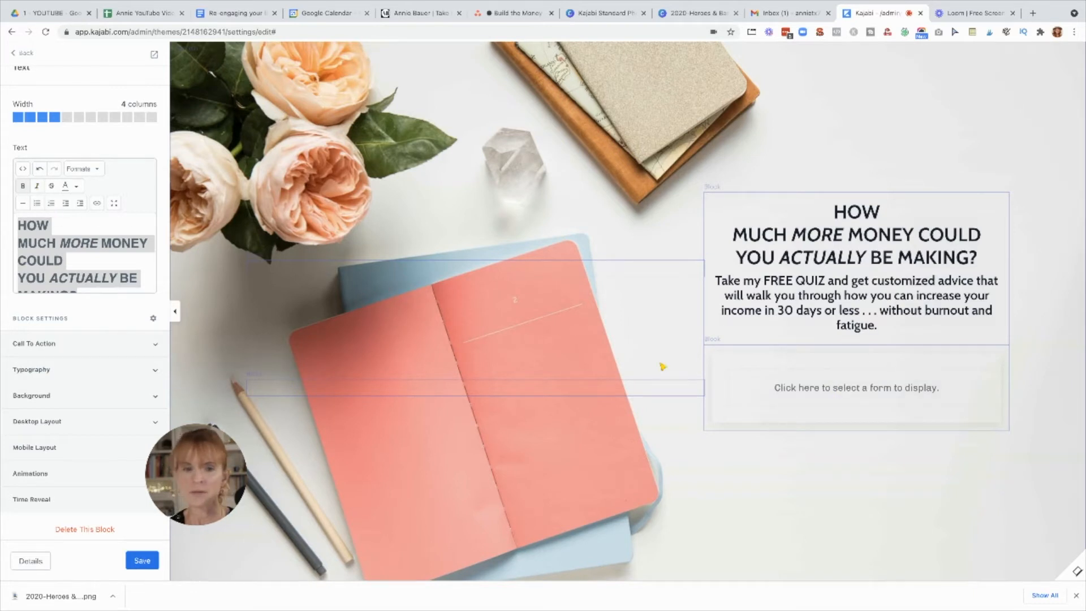
# Assign the form "Quiz--What Is Your Inner Cyber CEO Type?" to the form block below the text and save the page
pyautogui.click(867, 396)
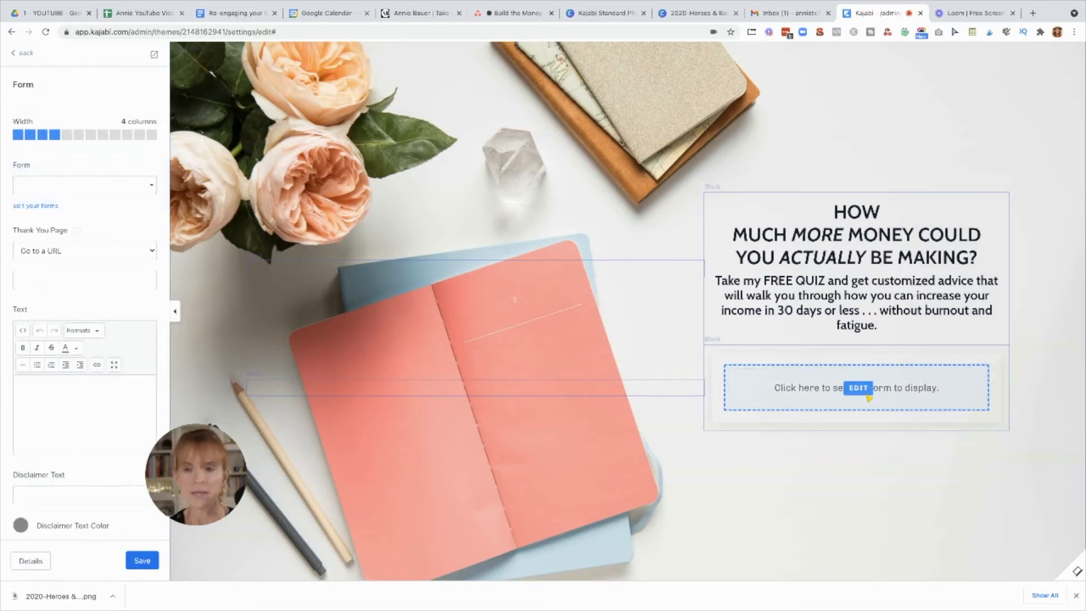
pyautogui.click(149, 189)
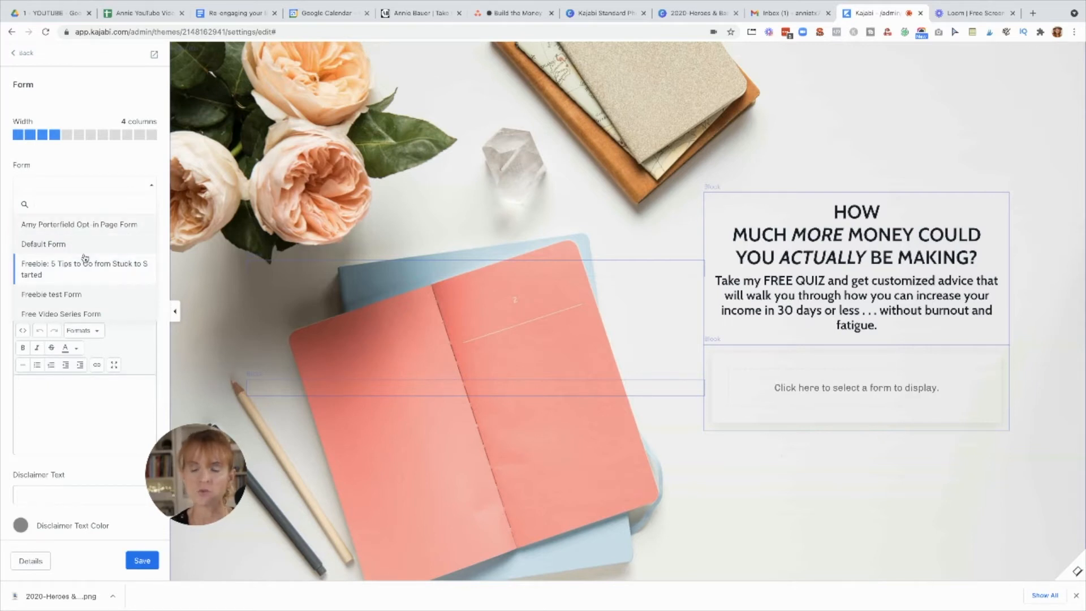
pyautogui.scroll(-5, 85, 258)
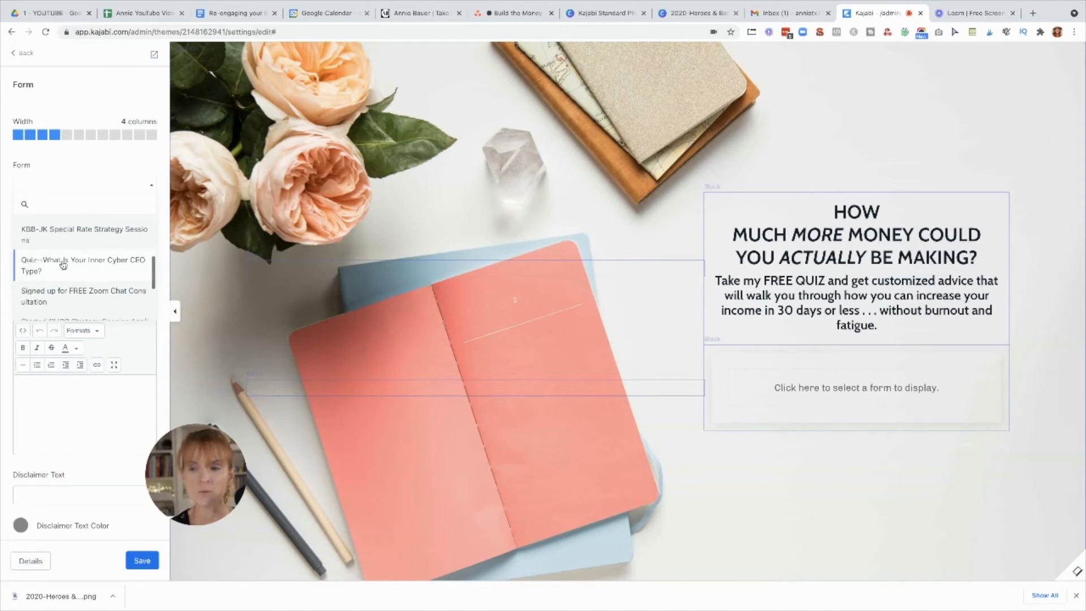
pyautogui.click(96, 269)
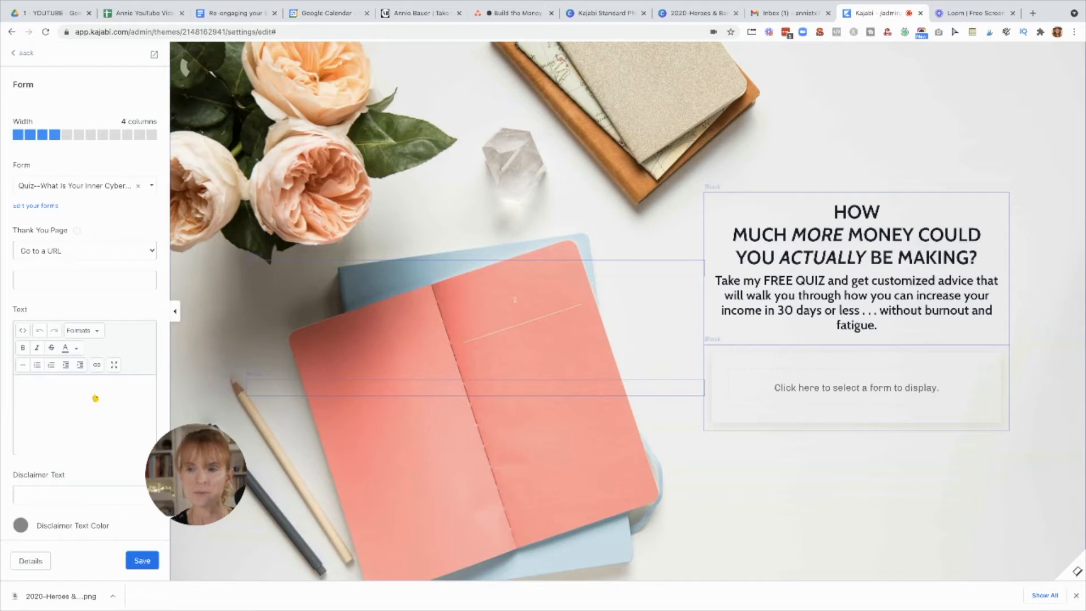
pyautogui.click(142, 560)
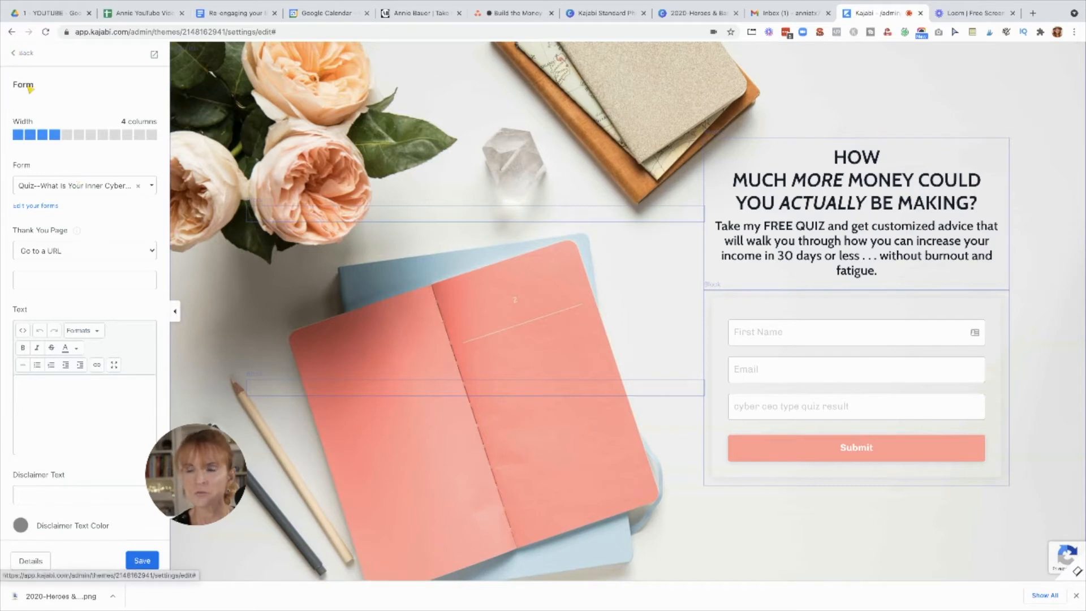
# Save the page and return to the list of landing pages
pyautogui.click(141, 560)
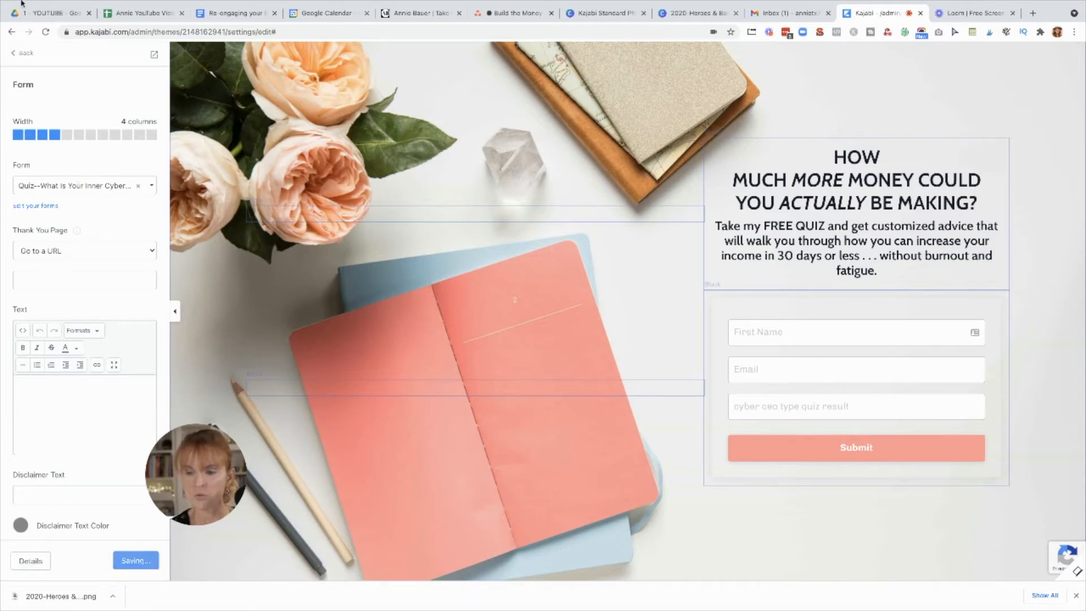
pyautogui.click(17, 54)
pyautogui.click(17, 53)
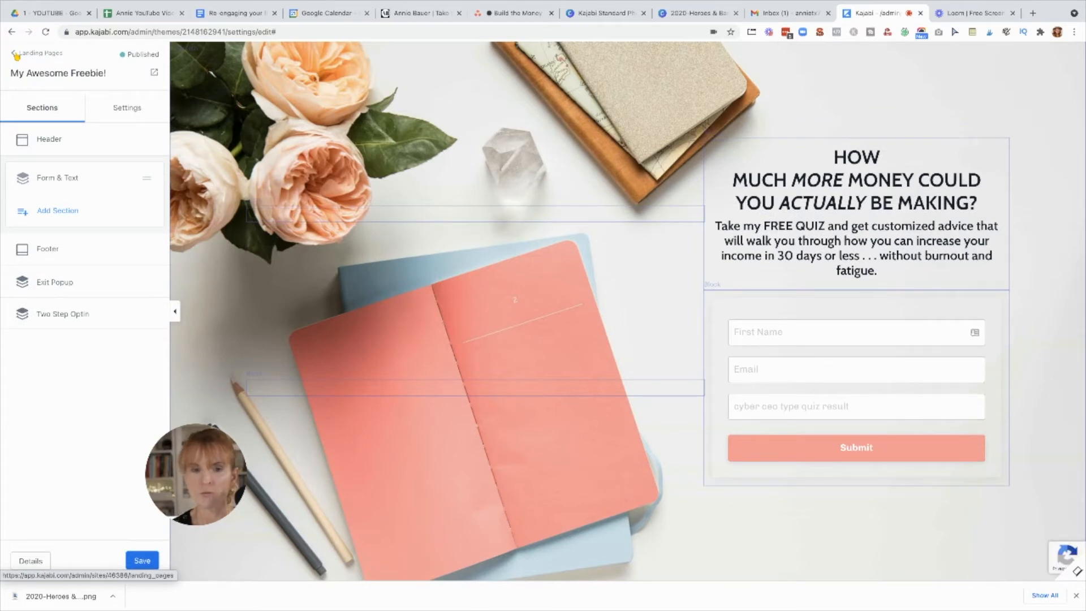
pyautogui.click(16, 54)
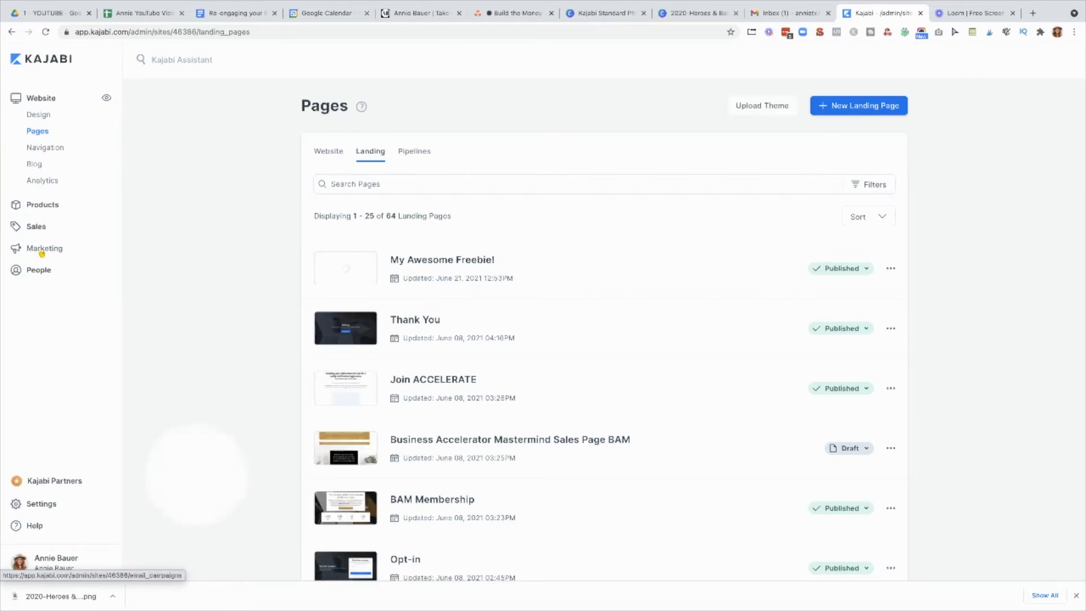
# Create a new marketing form titled "test" and save it with its default fields
pyautogui.click(42, 252)
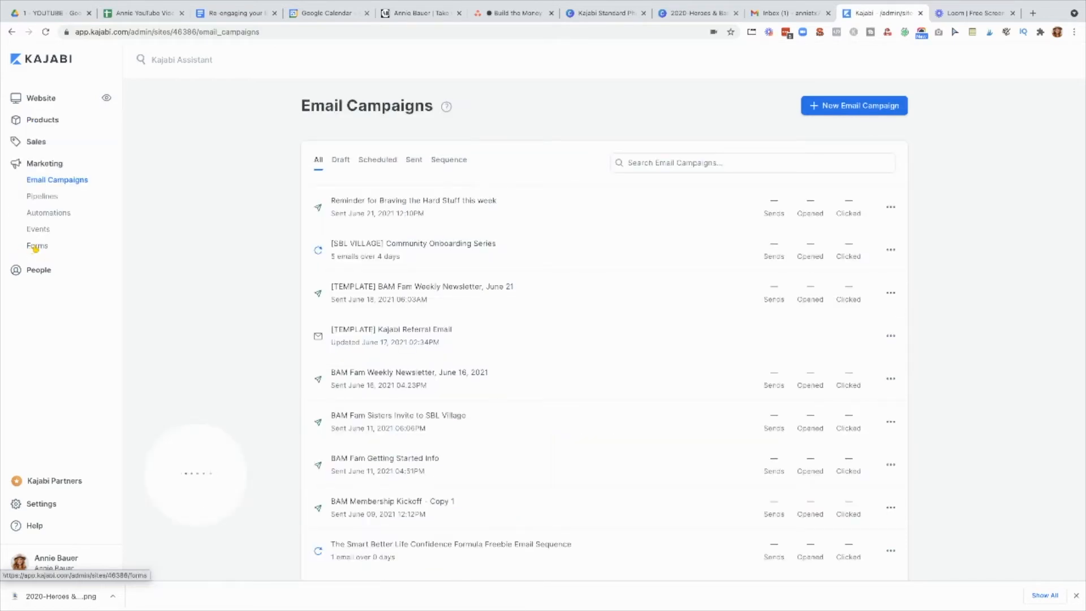
pyautogui.click(36, 247)
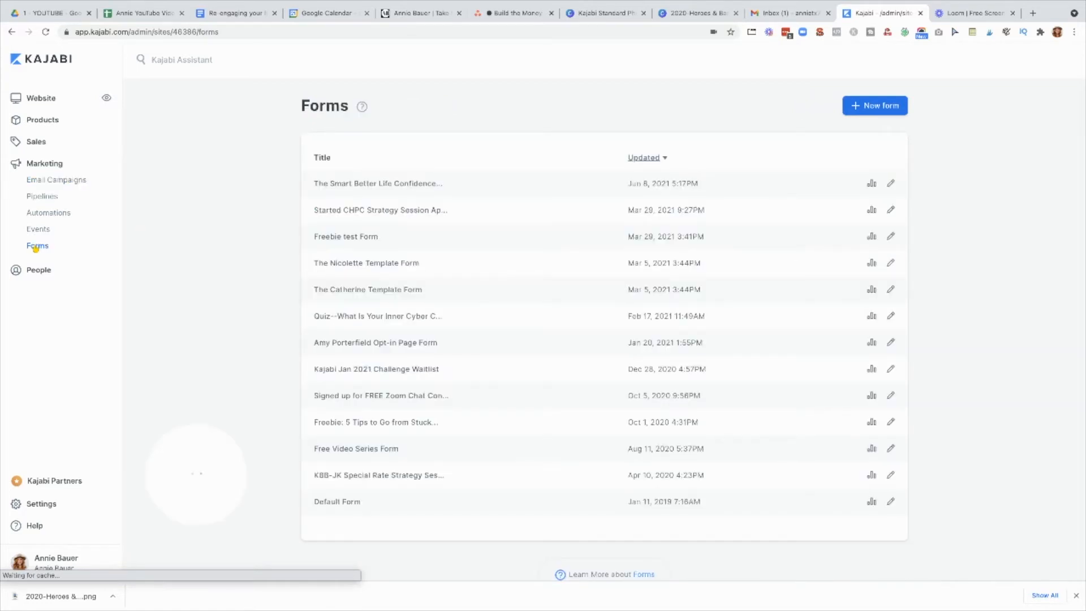
pyautogui.click(893, 108)
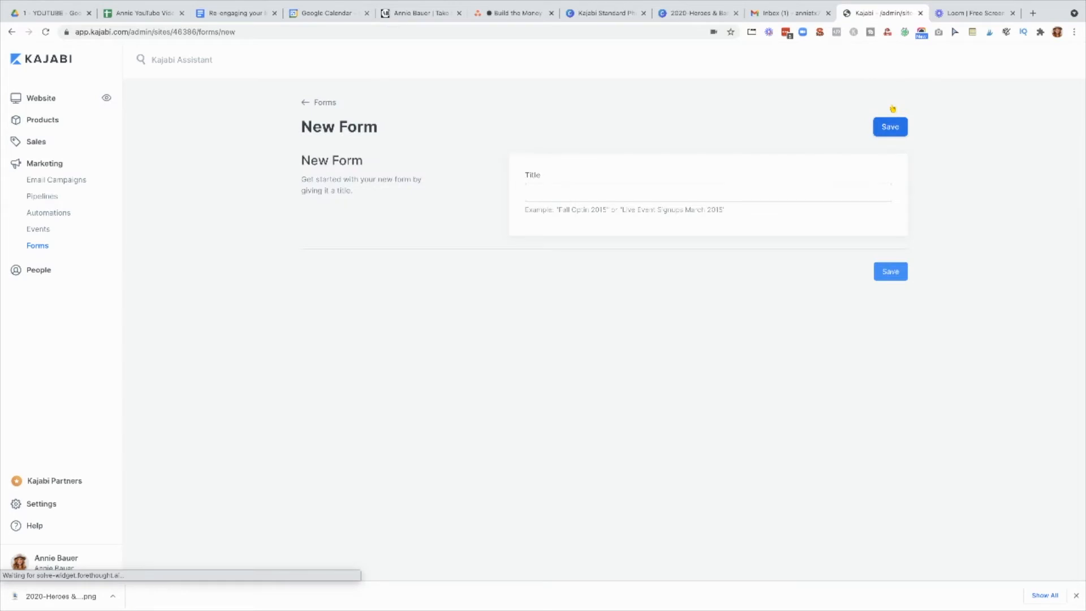
pyautogui.click(703, 195)
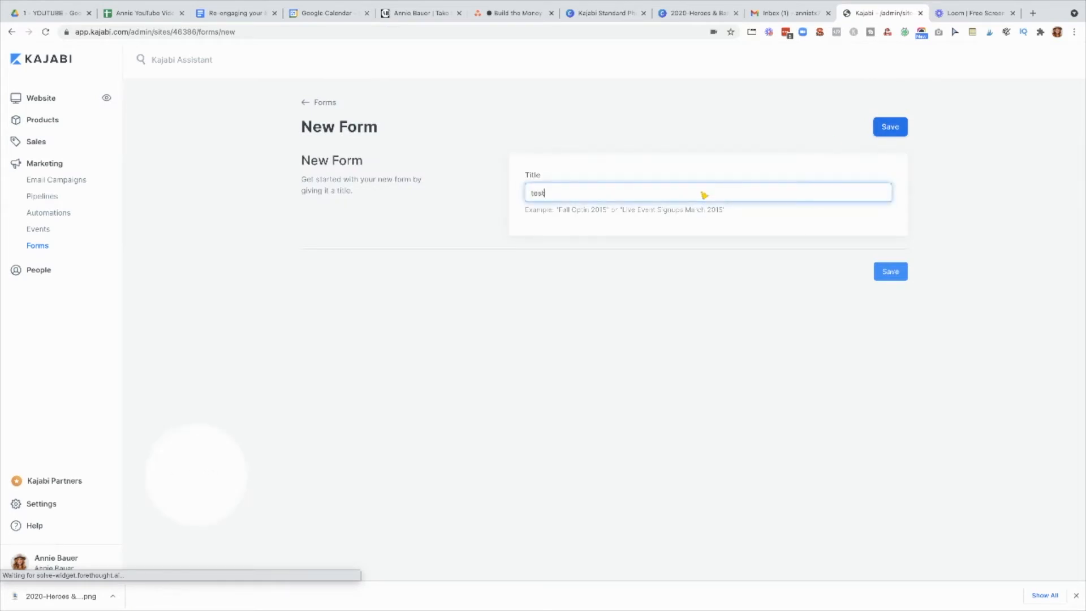
pyautogui.click(890, 272)
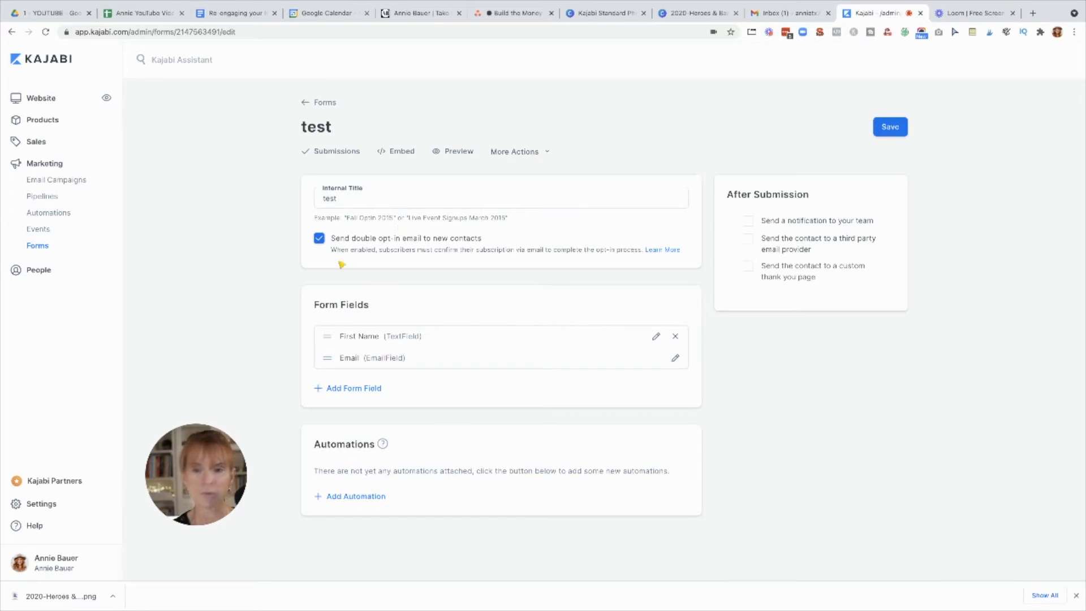
pyautogui.click(892, 128)
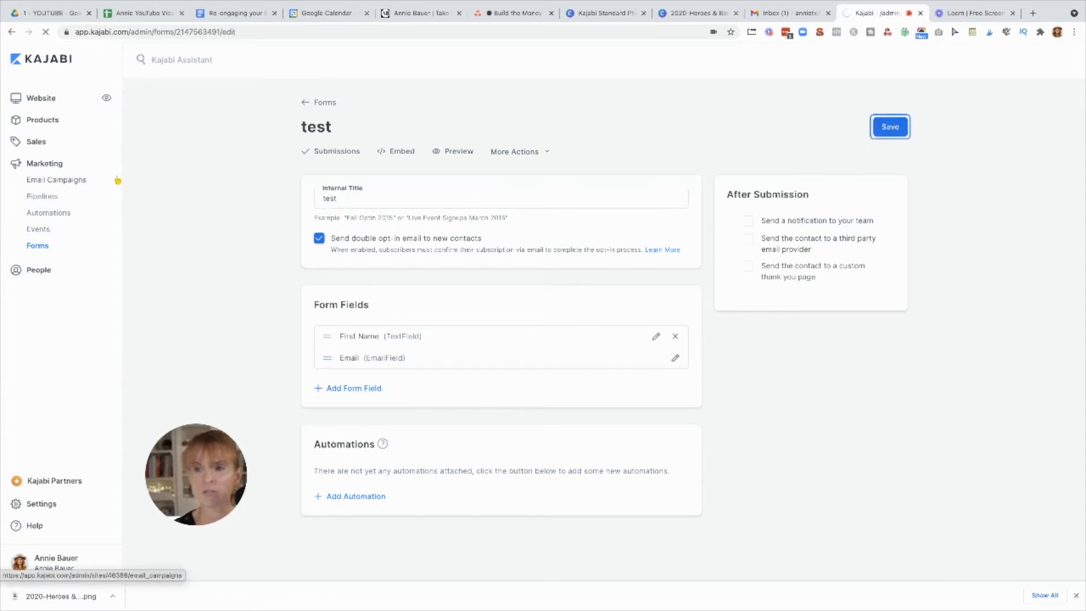
# Reopen the landing page "My Awesome Freebie!" for editing
pyautogui.click(45, 101)
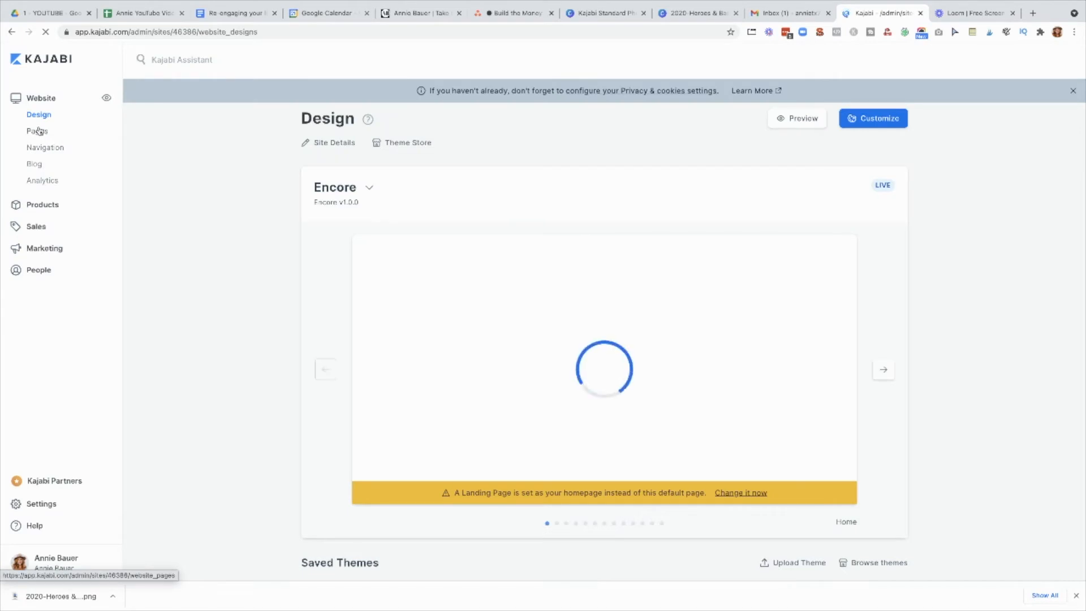
pyautogui.click(37, 130)
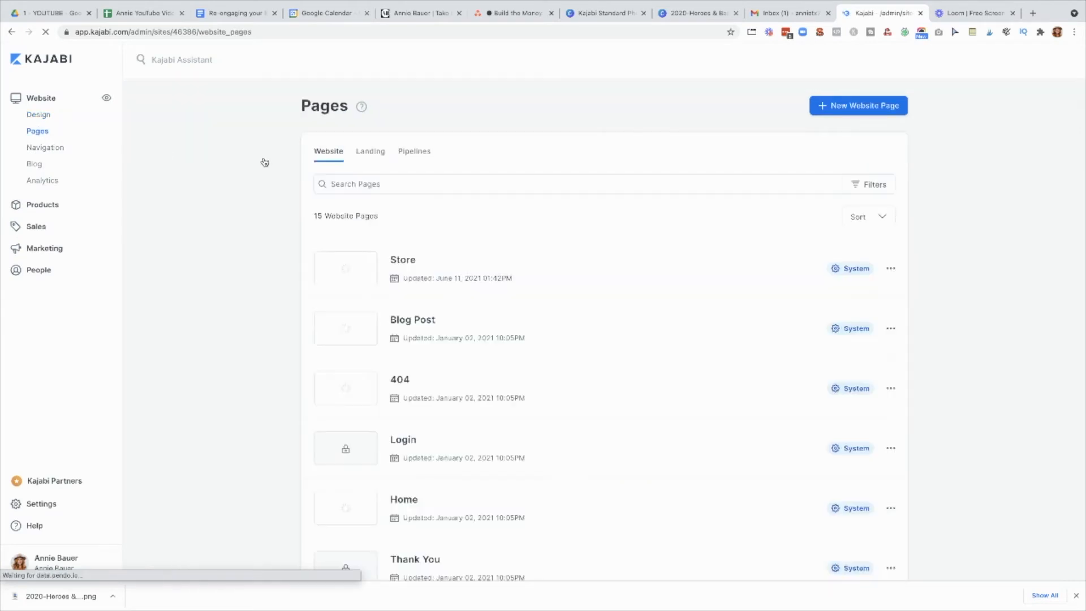
pyautogui.click(377, 154)
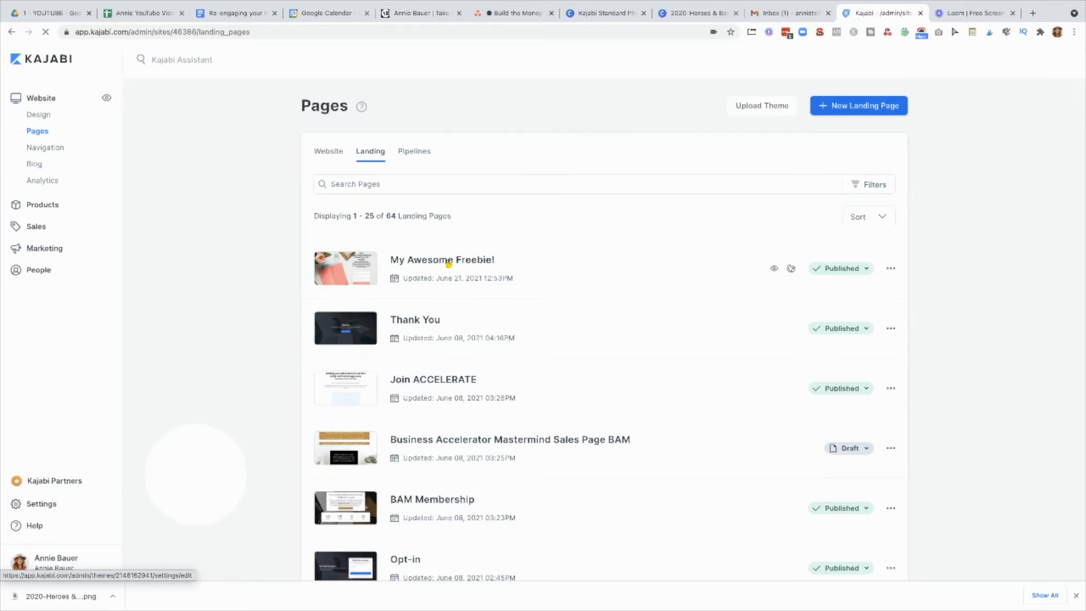
pyautogui.click(448, 261)
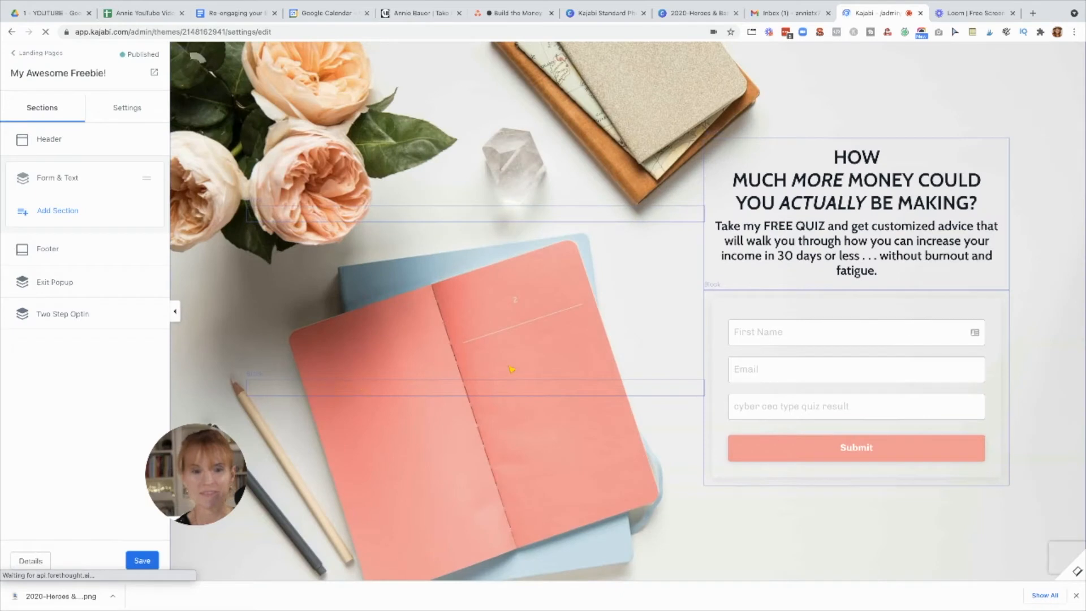
# Assign "Freebie test Form" to the form block in the Form & Text section and save the page
pyautogui.click(56, 182)
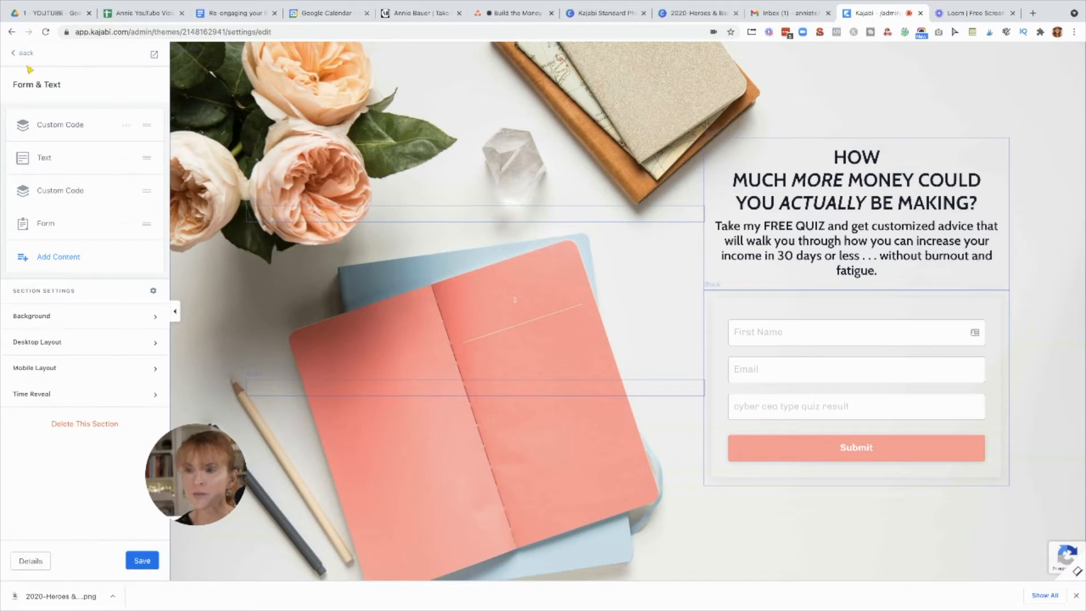
pyautogui.click(868, 388)
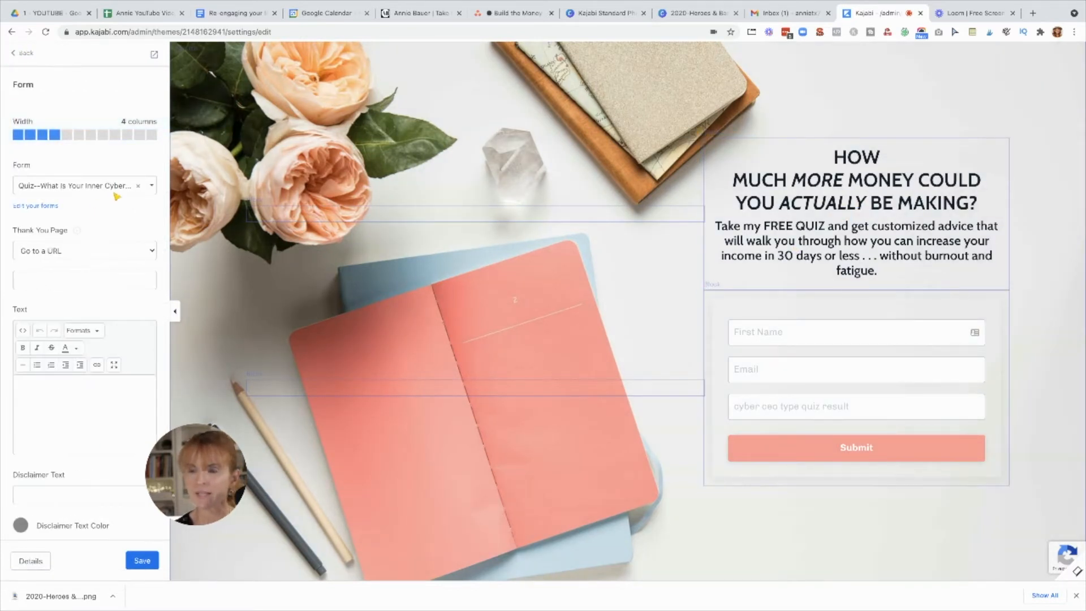
pyautogui.click(151, 186)
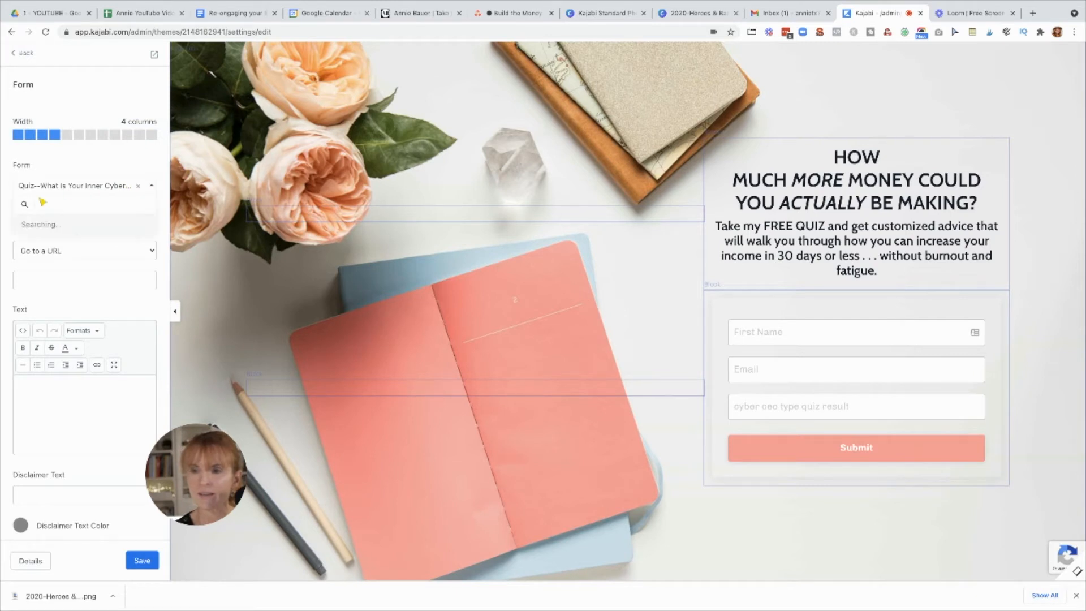
pyautogui.write('test')
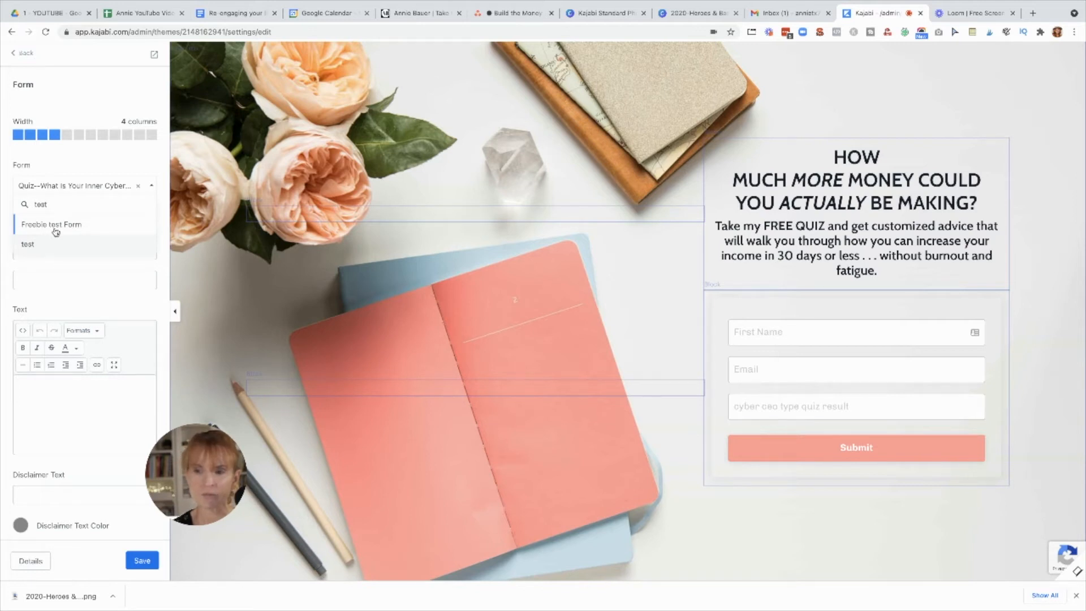
pyautogui.click(56, 231)
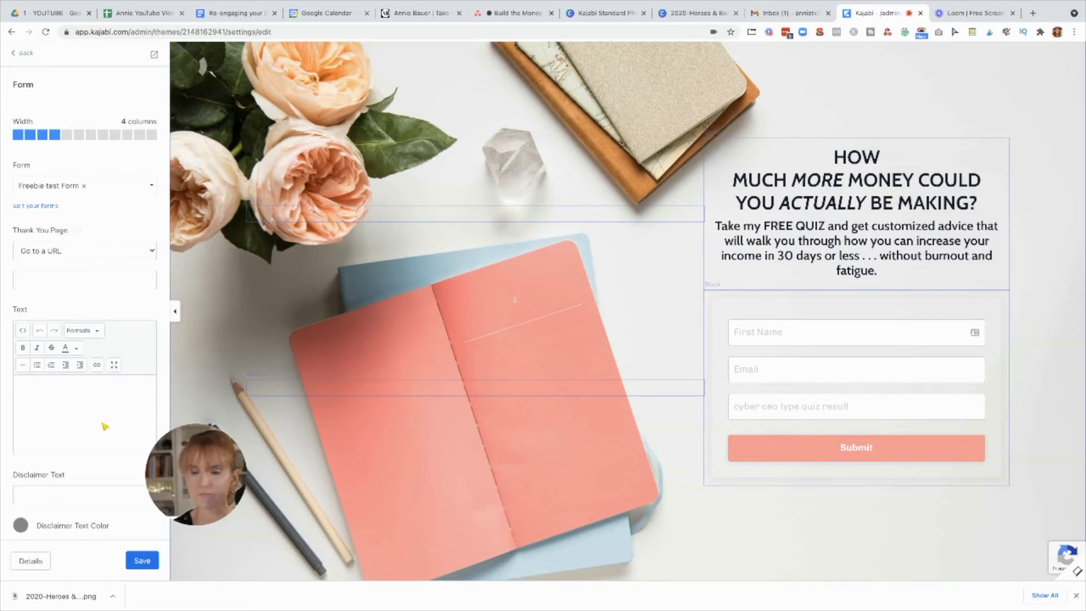
pyautogui.click(142, 563)
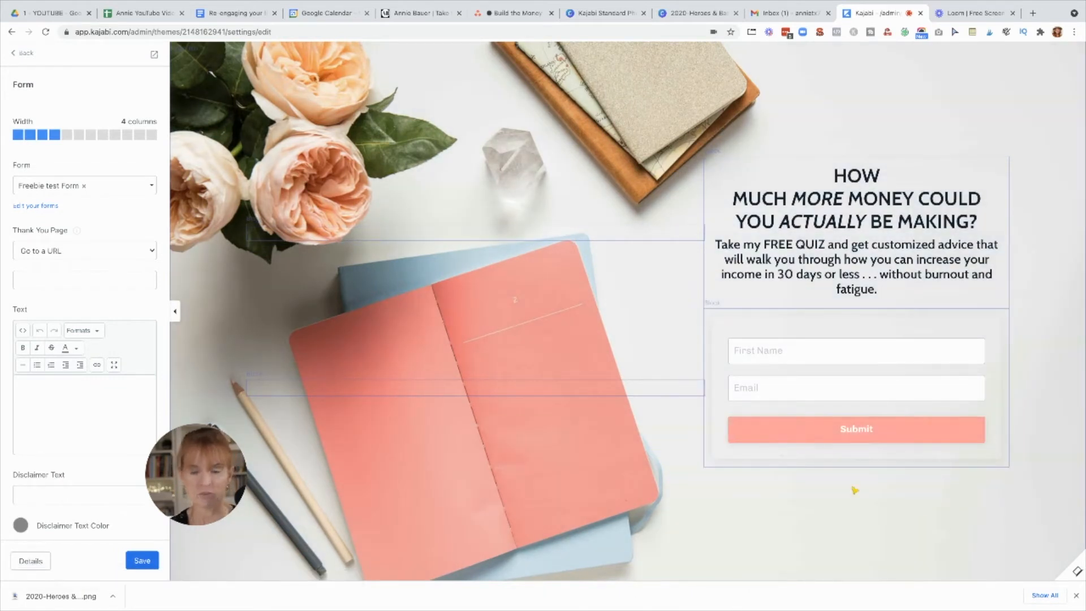
# Change the form's submit button text to "Heck yes! I'm in!" and save the page
pyautogui.moveTo(853, 428)
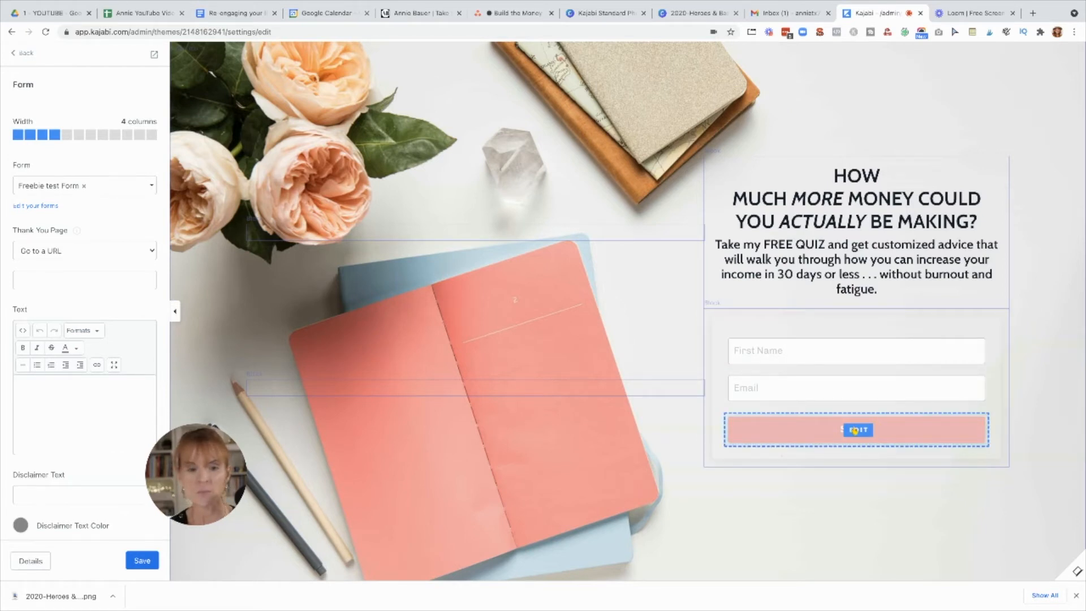
pyautogui.click(855, 430)
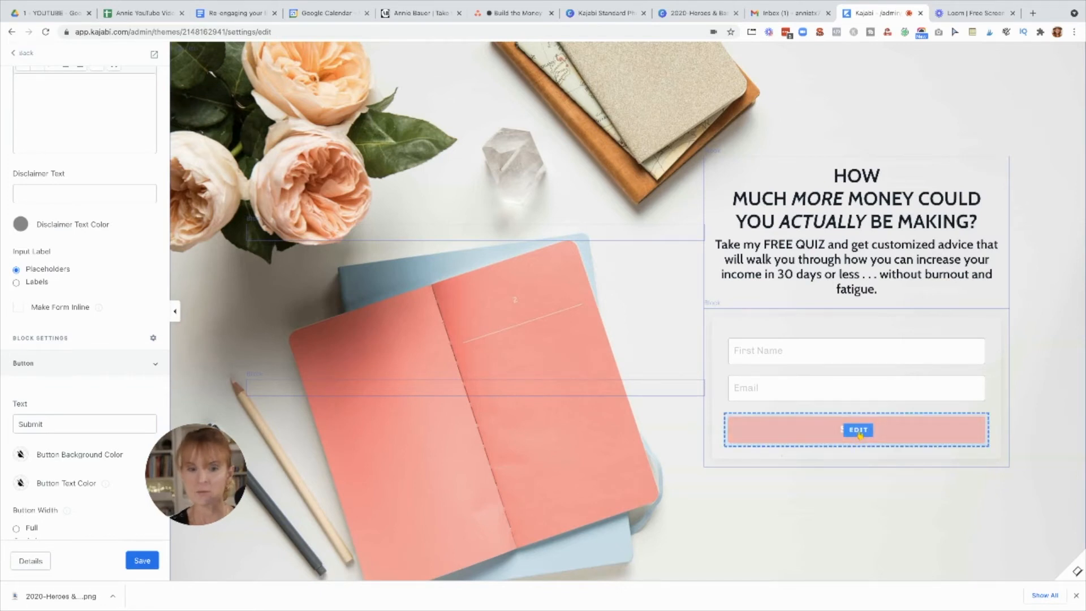
pyautogui.click(858, 431)
pyautogui.scroll(2, 126, 253)
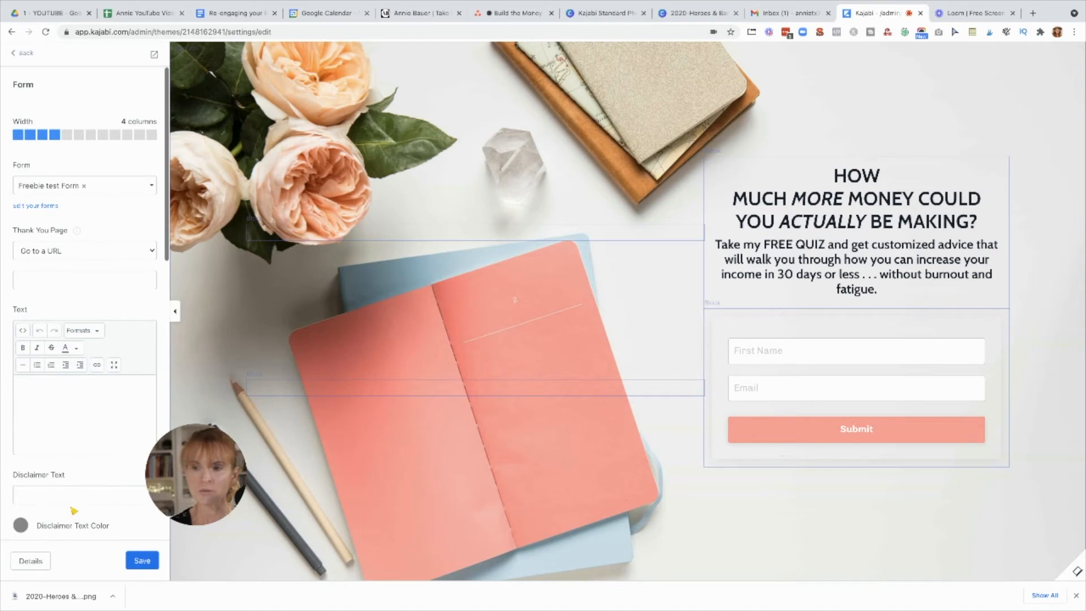
pyautogui.scroll(-5, 39, 256)
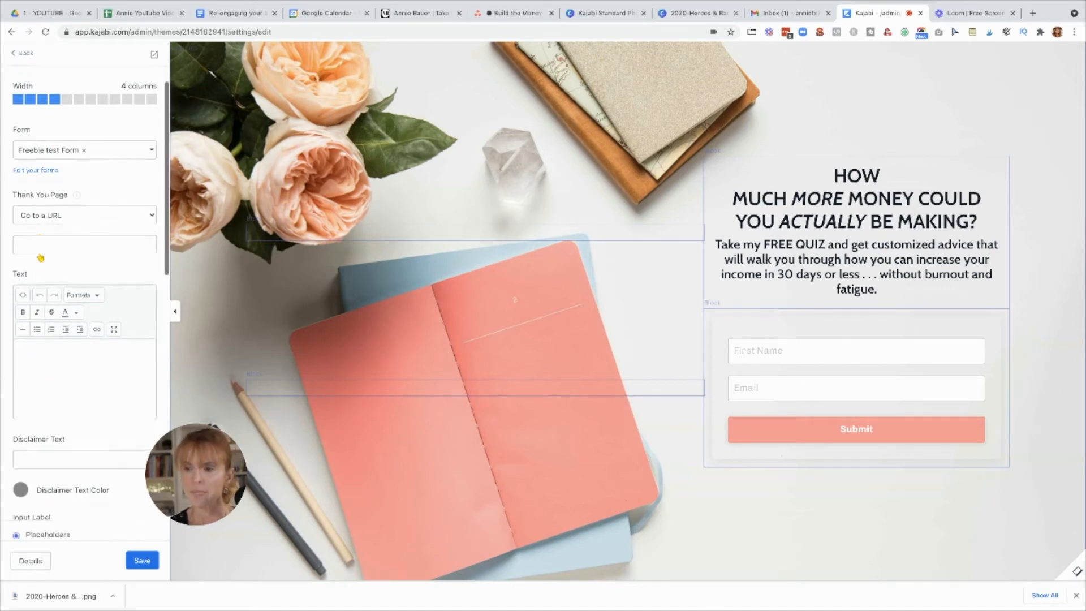
pyautogui.scroll(-10, 40, 258)
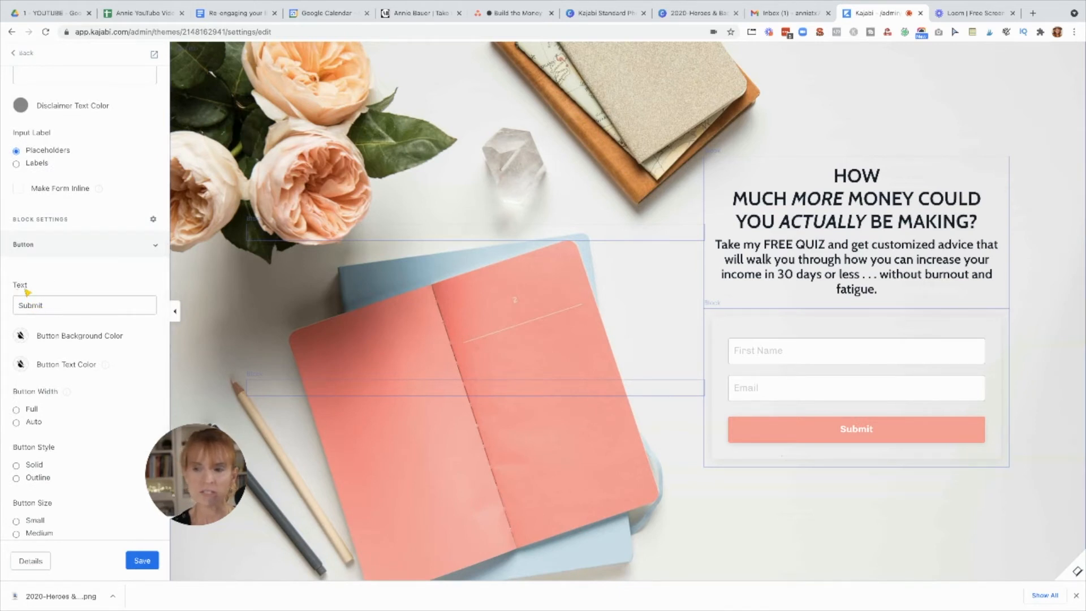
pyautogui.click(53, 308)
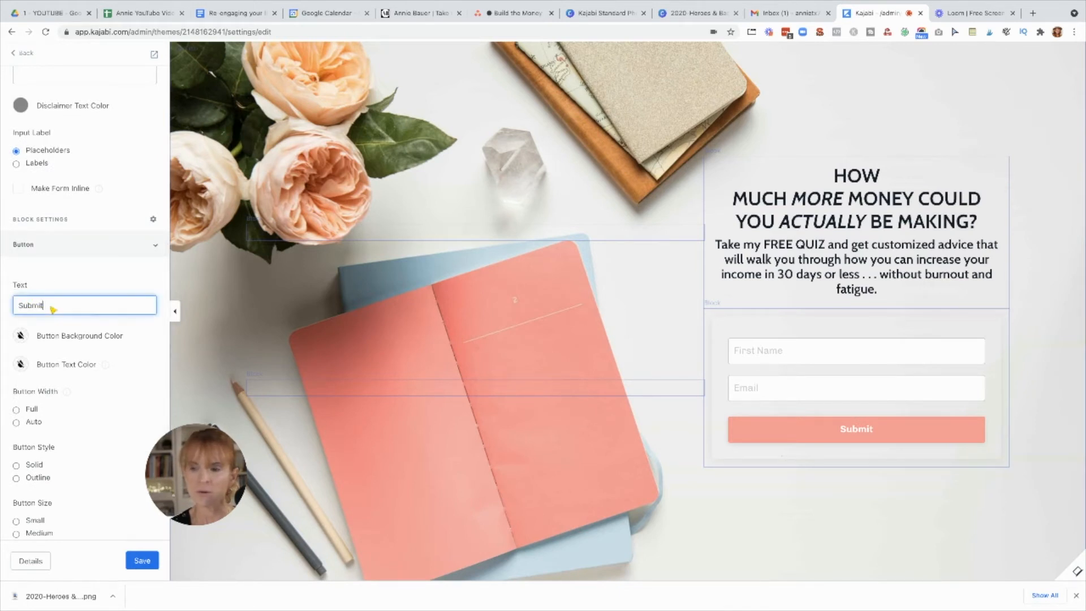
pyautogui.press('BackSpace')
pyautogui.press('BackSpace')
pyautogui.press('BackSpace')
pyautogui.press('BackSpace')
pyautogui.press('BackSpace')
pyautogui.press('BackSpace')
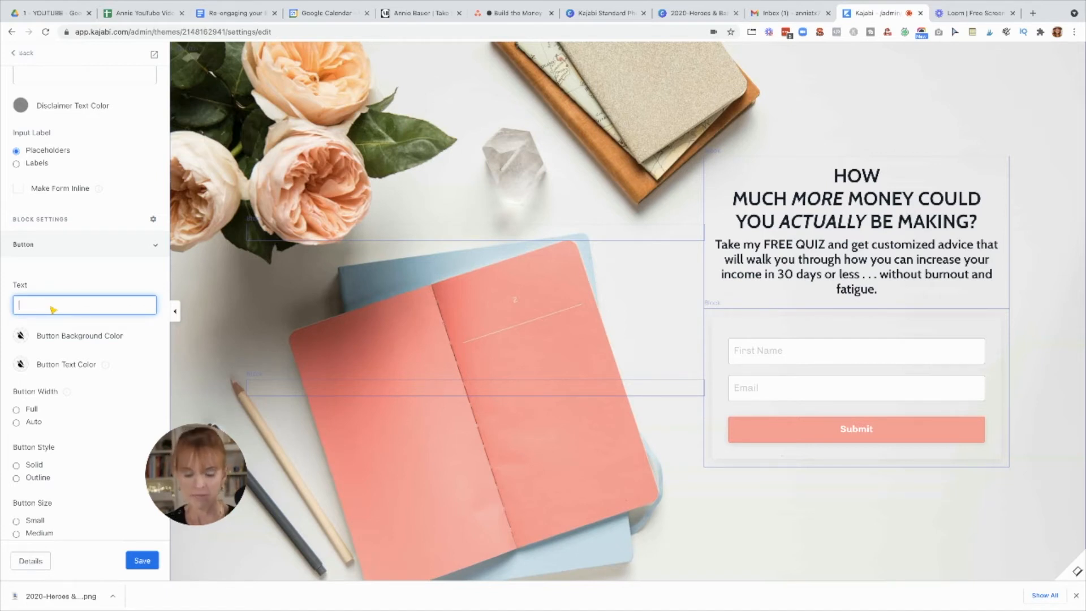
pyautogui.write('Heck yes!')
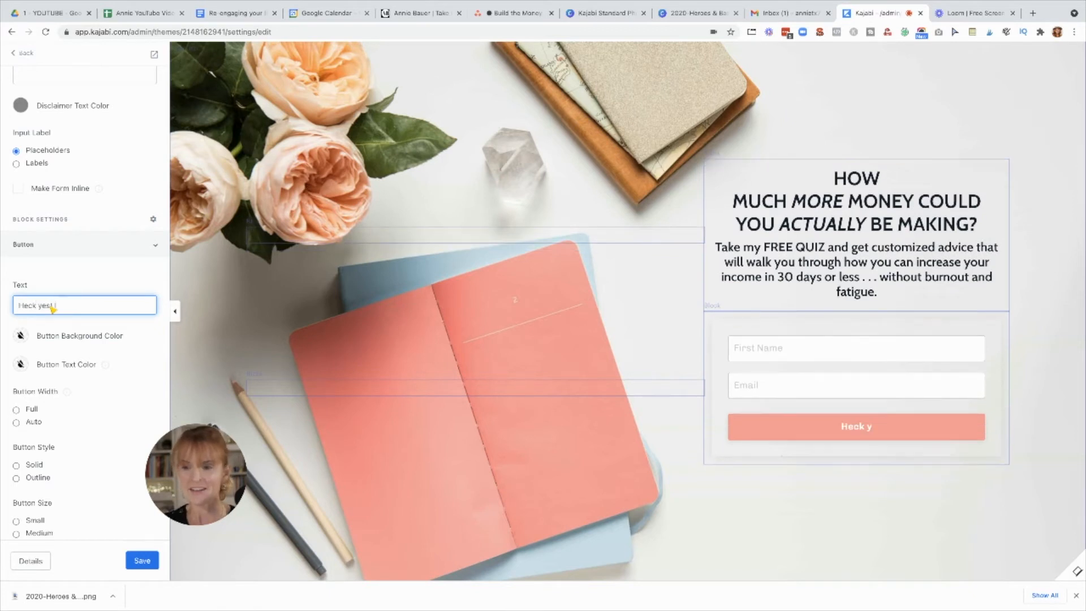
pyautogui.write(" I'm in!")
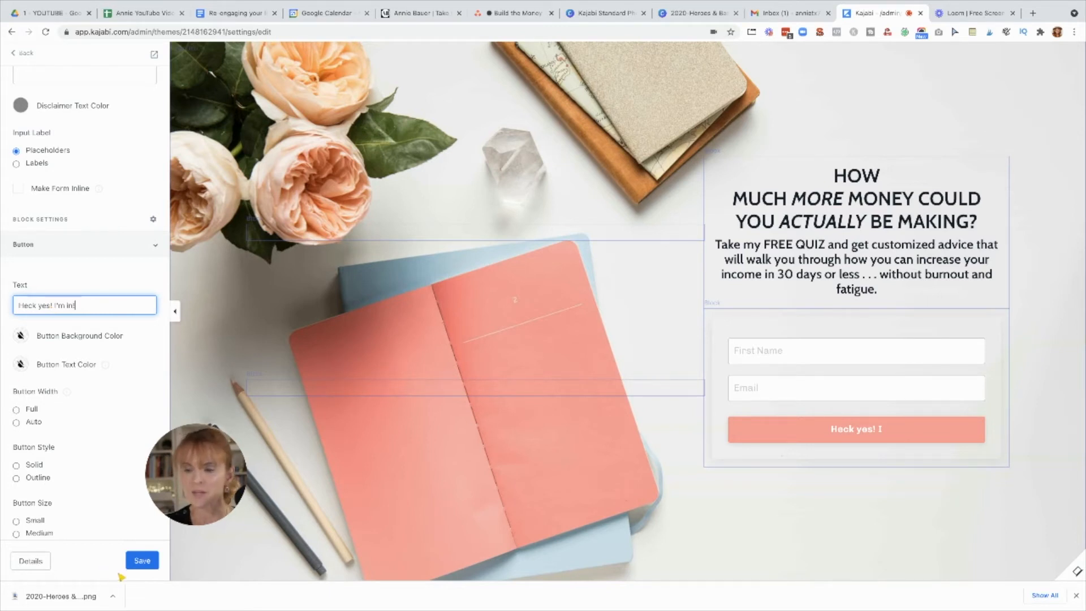
pyautogui.click(136, 563)
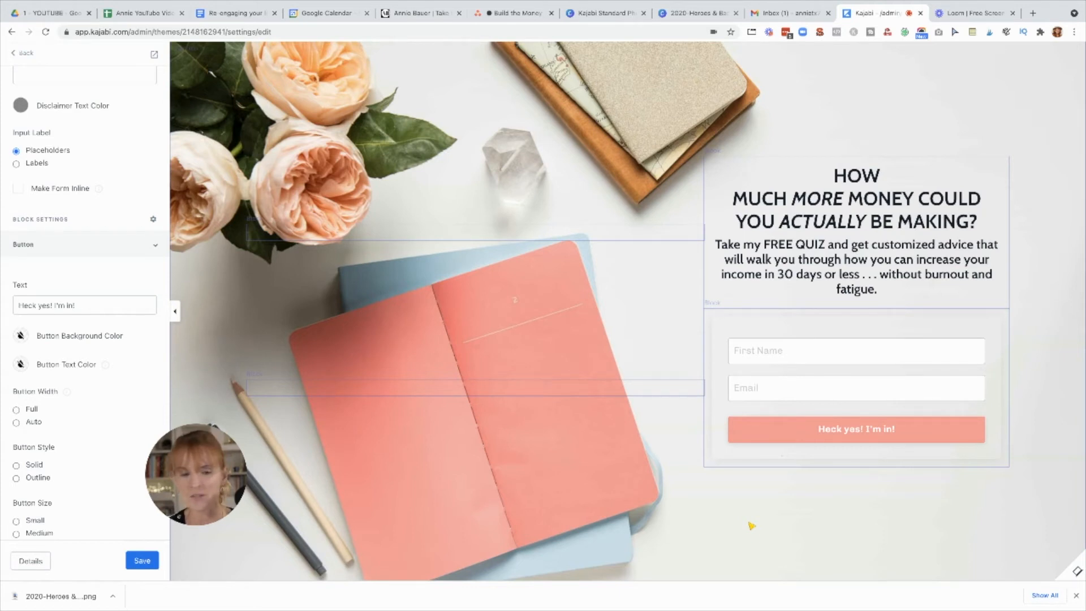
# Set the form button's background color to the golden yellow swatch and save the page
pyautogui.click(767, 428)
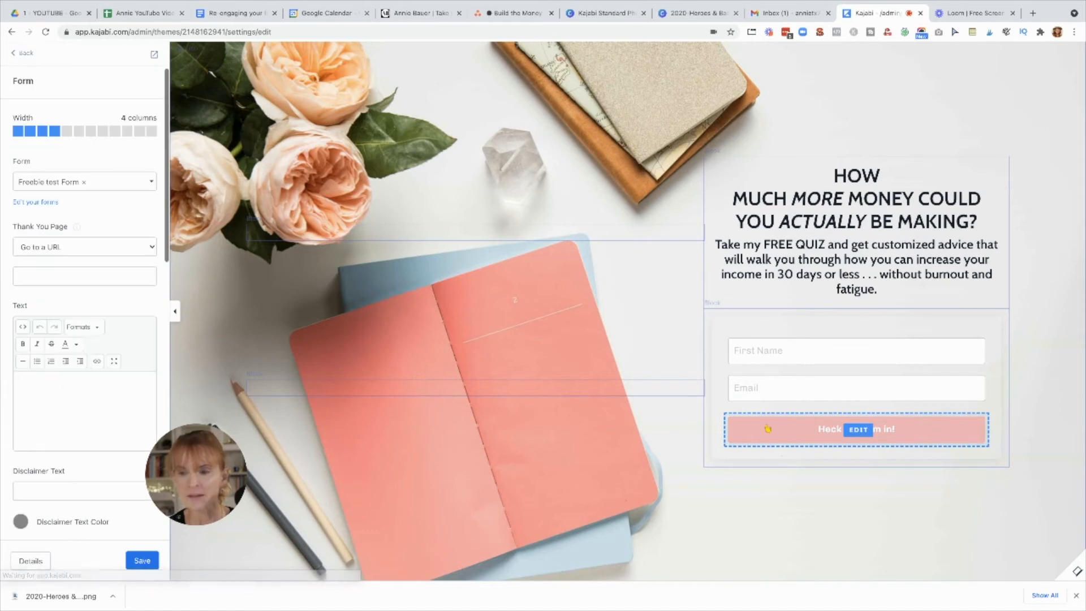
pyautogui.click(761, 431)
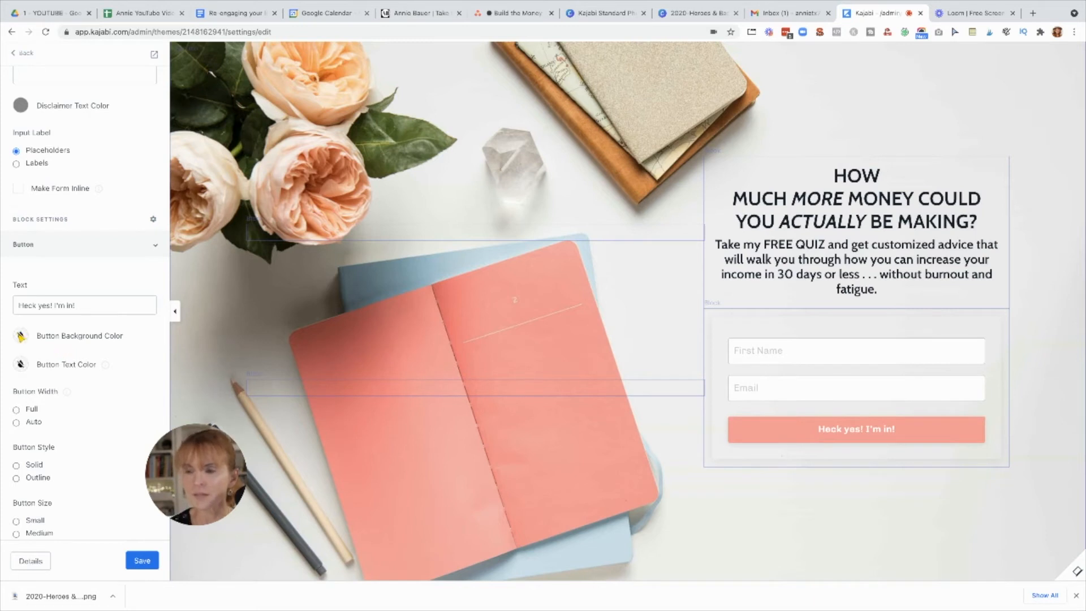
pyautogui.click(21, 335)
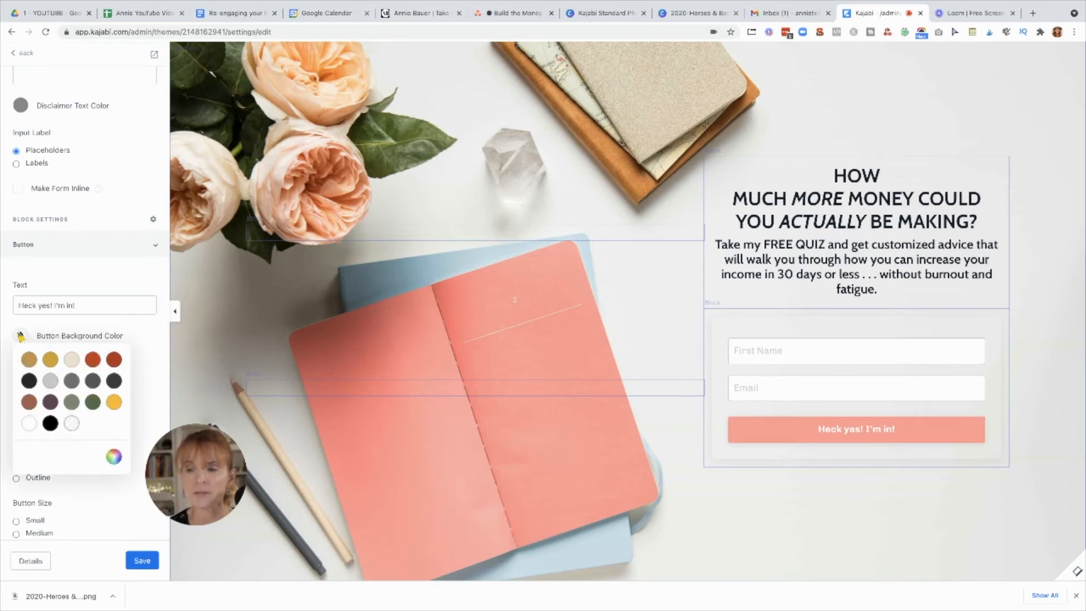
pyautogui.click(115, 402)
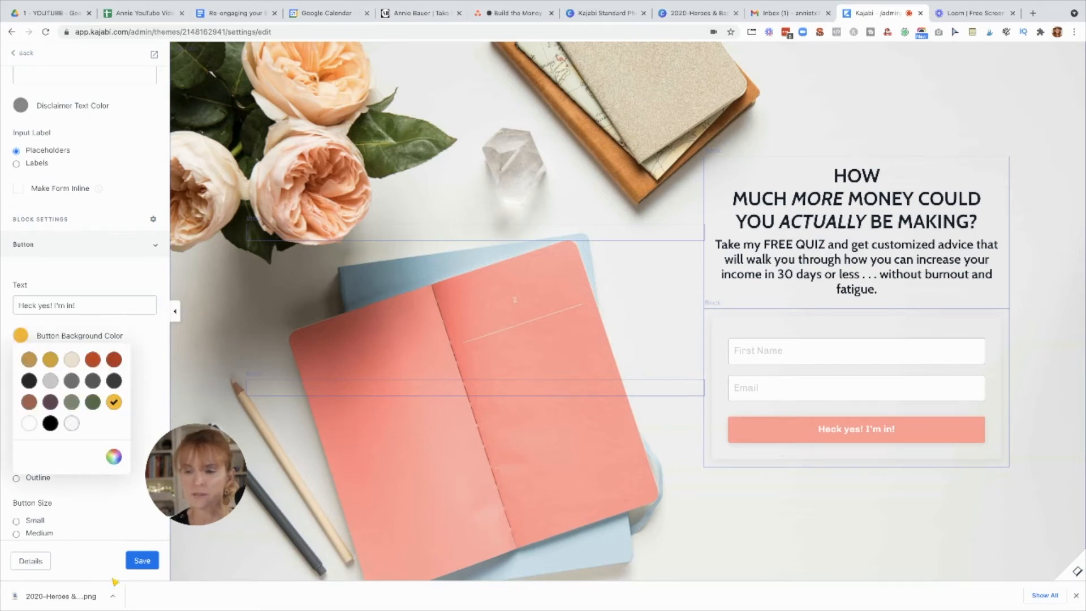
pyautogui.click(144, 562)
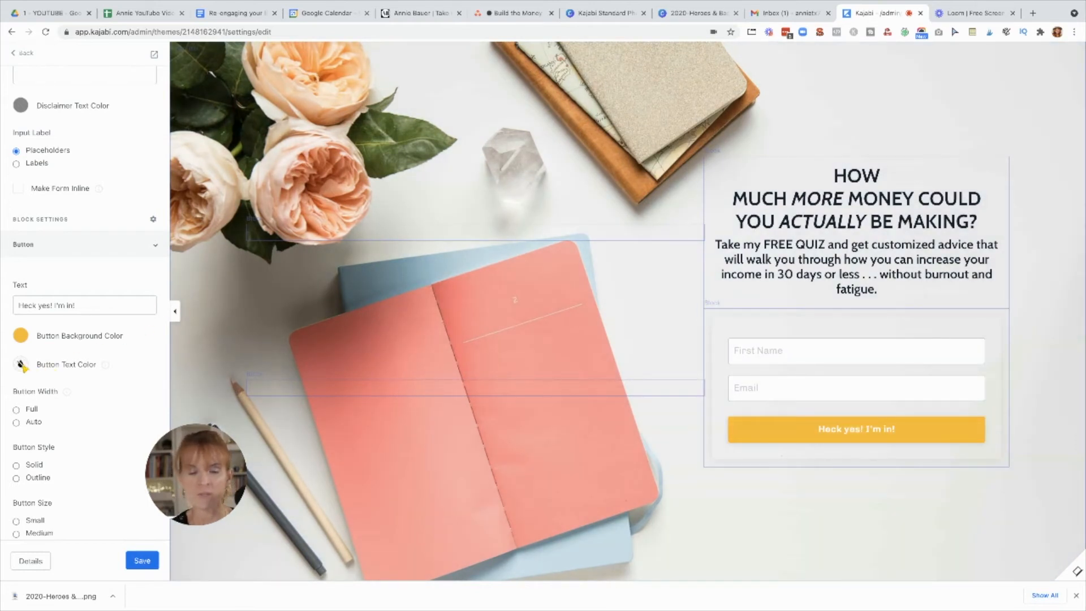
# Set the form button's text color to the near-black swatch and save the page
pyautogui.click(21, 364)
pyautogui.click(29, 409)
pyautogui.click(136, 561)
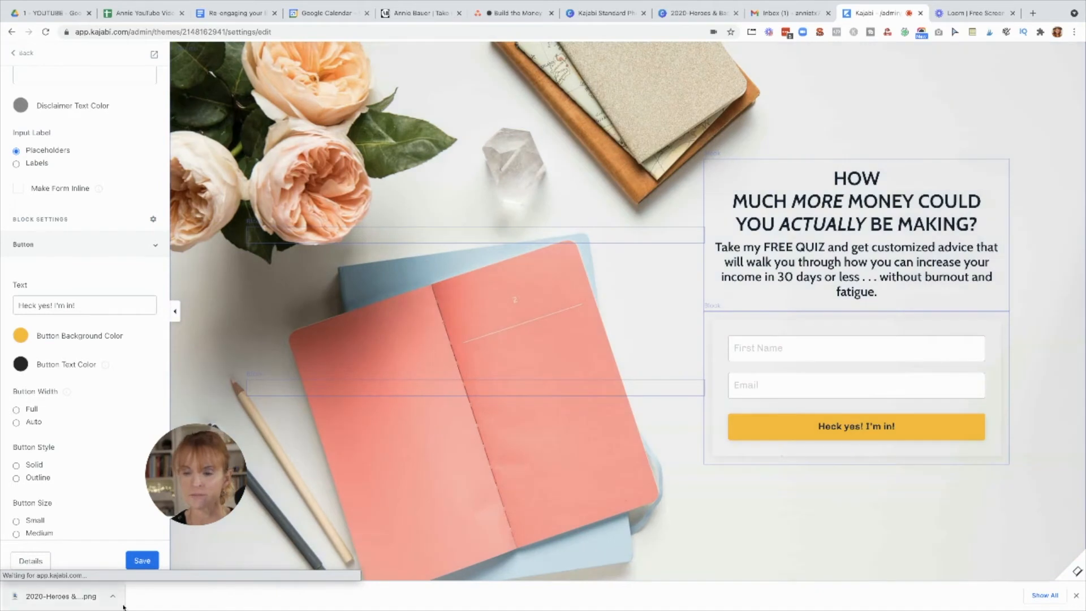
# Save the page and return from the form block to the Form & Text section's background settings
pyautogui.click(139, 561)
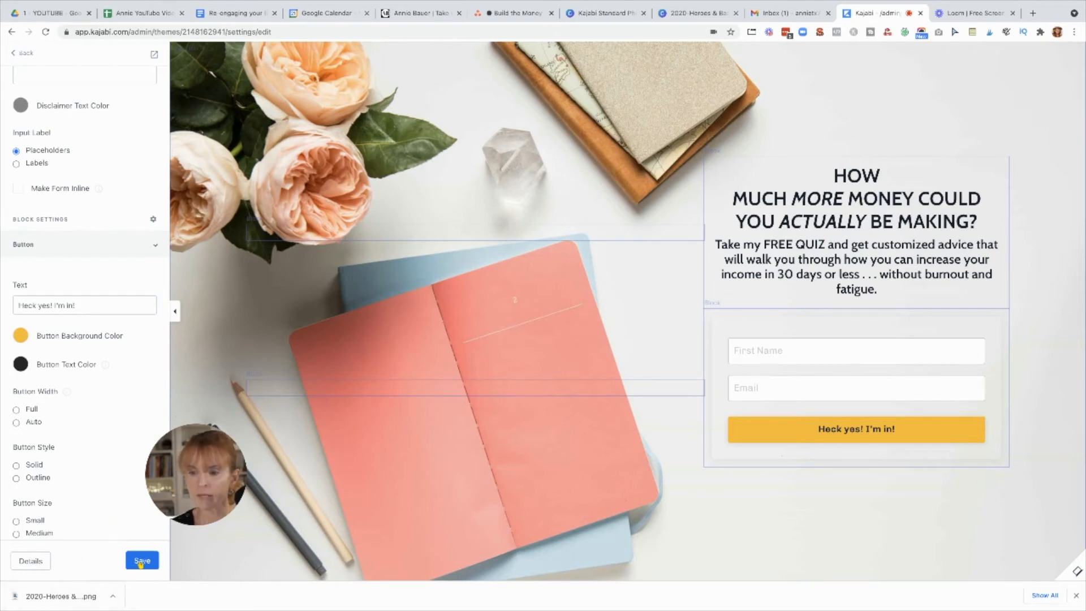
pyautogui.click(130, 563)
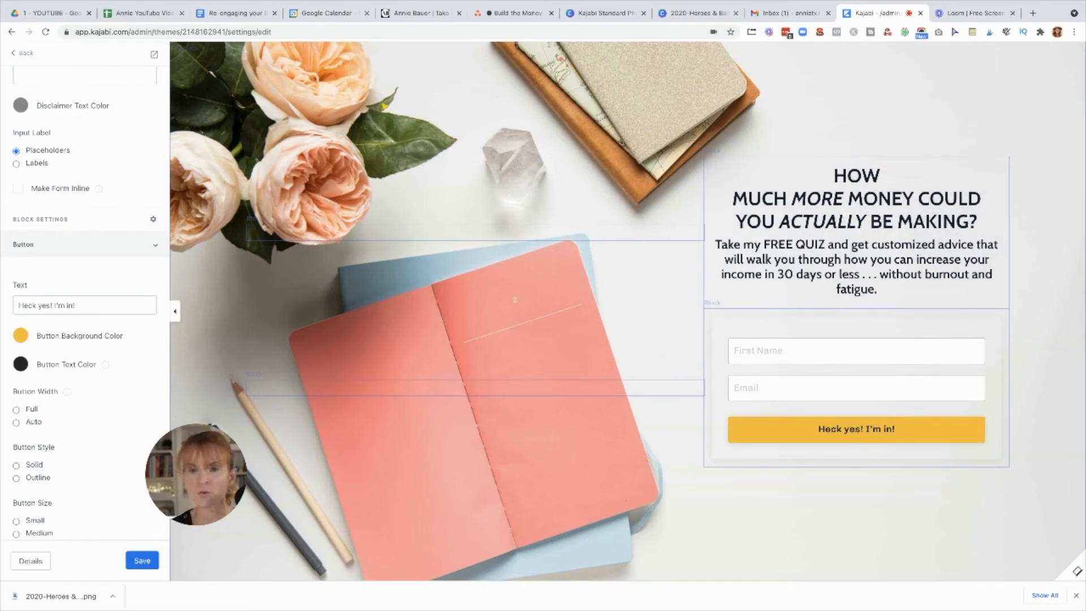
pyautogui.click(23, 53)
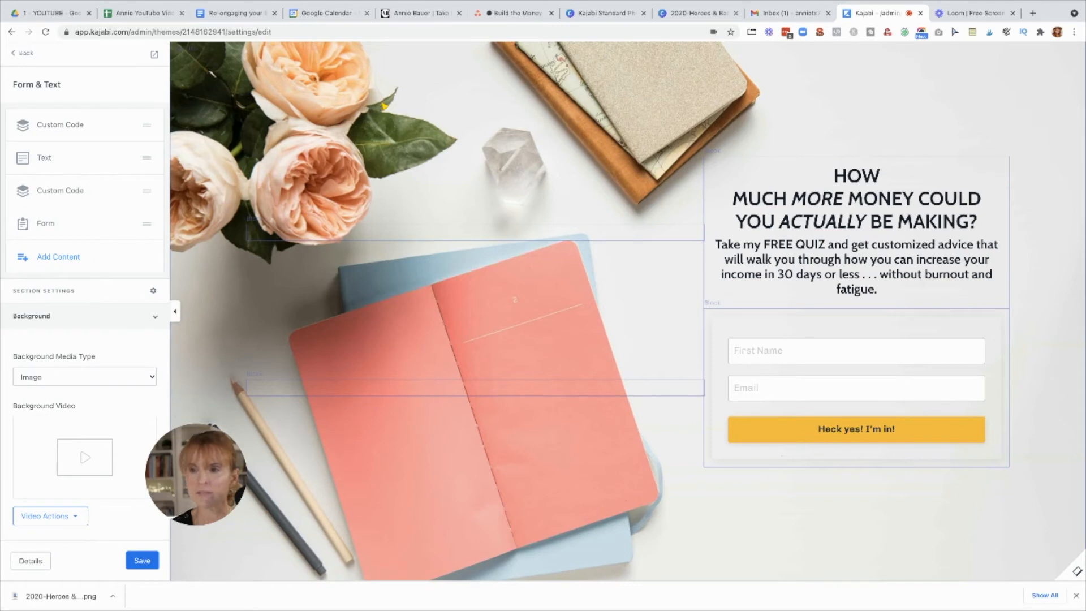
pyautogui.scroll(-3, 94, 127)
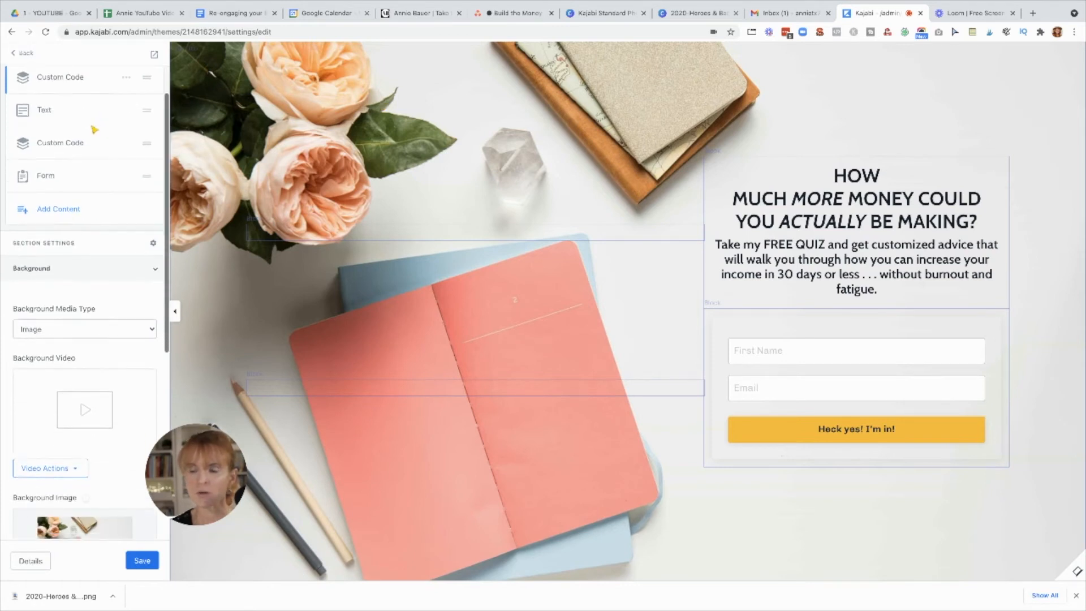
pyautogui.scroll(-2, 93, 127)
pyautogui.scroll(3, 93, 127)
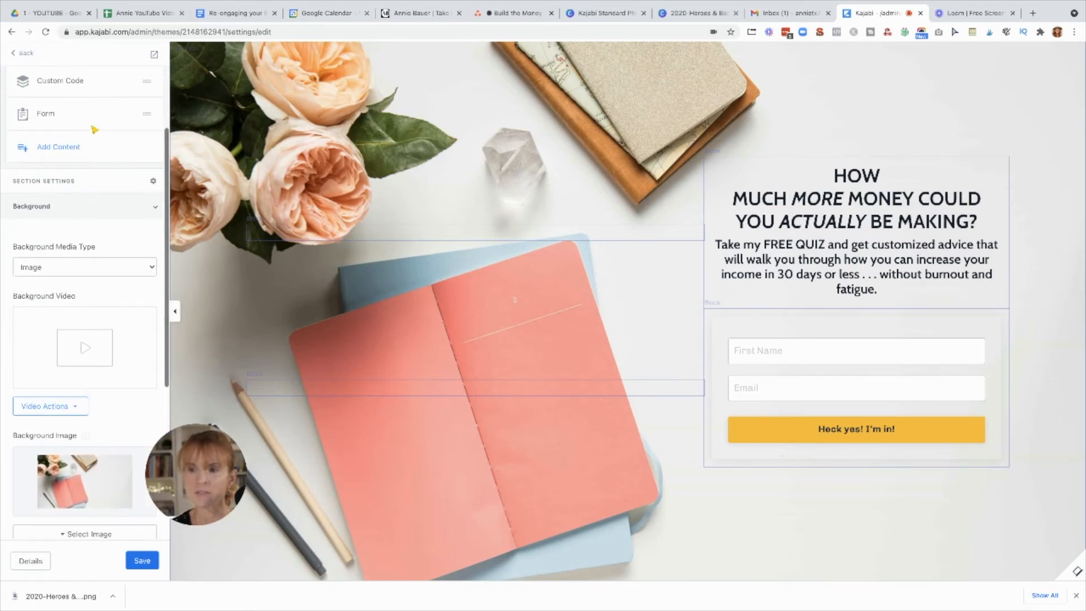
pyautogui.scroll(-1, 49, 211)
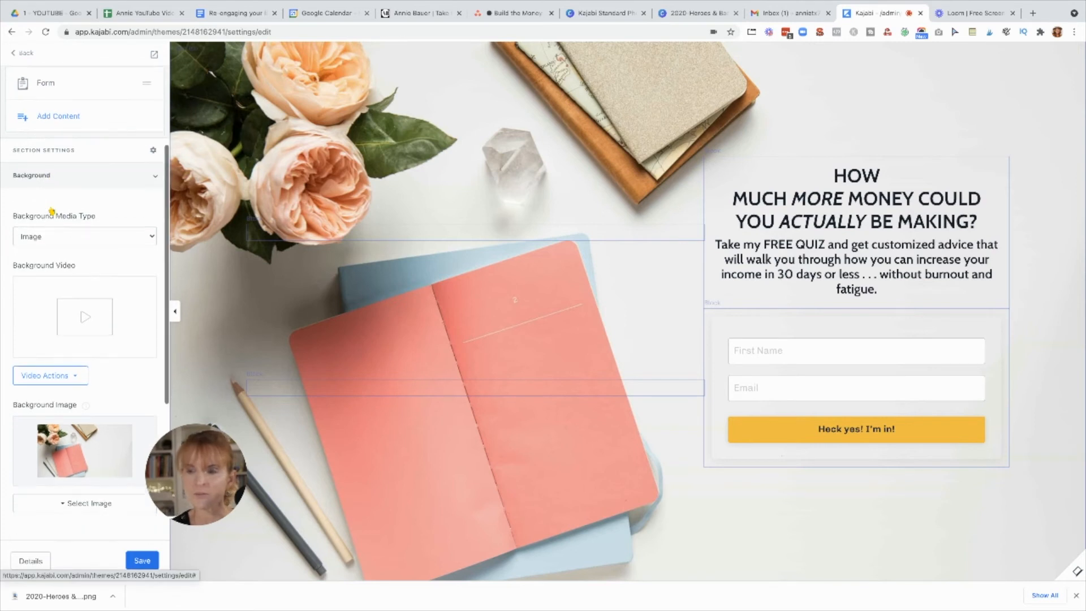
# Try the Form & Text section with the background media type None, and set it back to Image
pyautogui.click(153, 236)
pyautogui.click(112, 225)
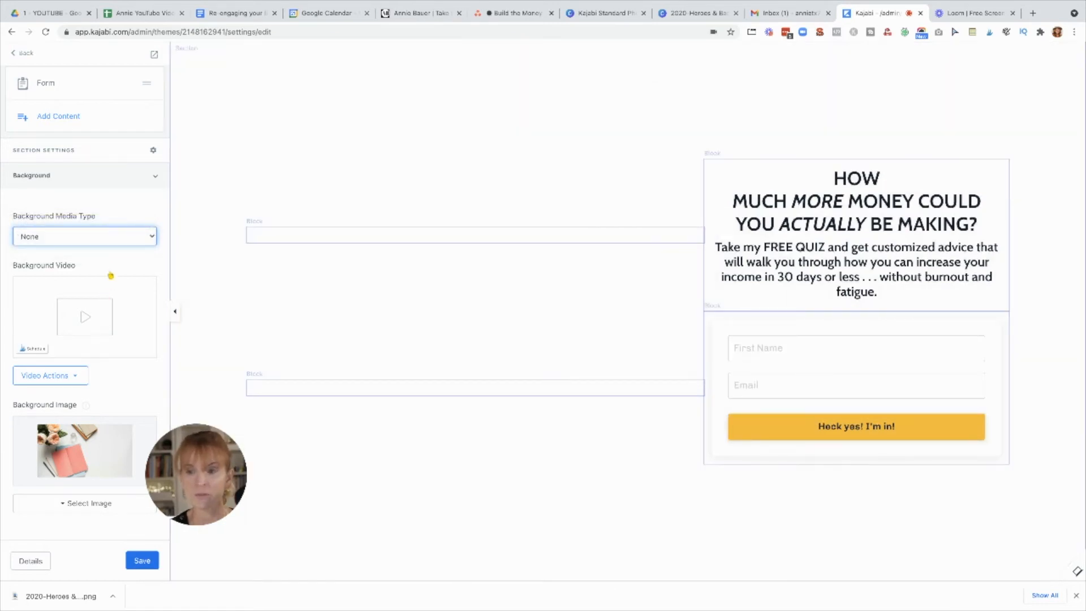
pyautogui.click(145, 238)
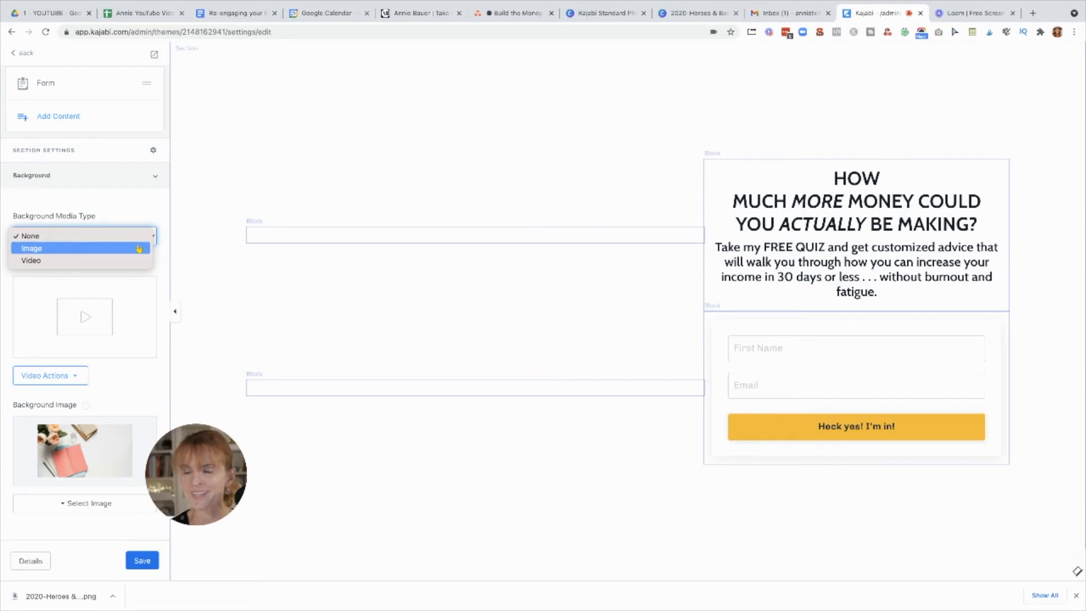
pyautogui.click(140, 247)
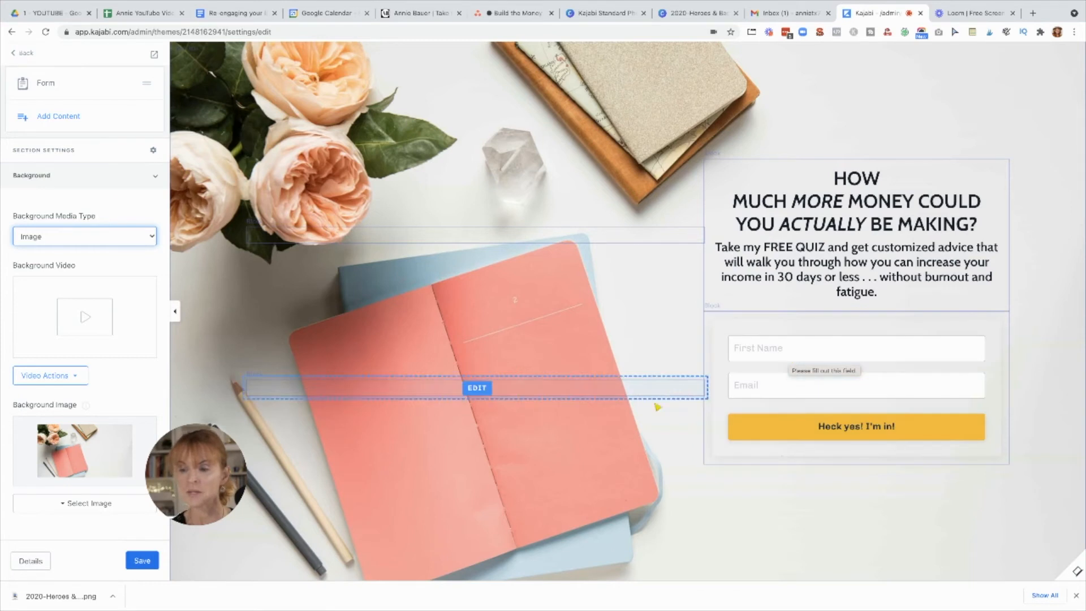
# Upload the "2020-Heroes &" portrait PNG from the desktop as the section's background image, keeping the full crop, and save the page
pyautogui.scroll(-1, 117, 307)
pyautogui.scroll(1, 117, 307)
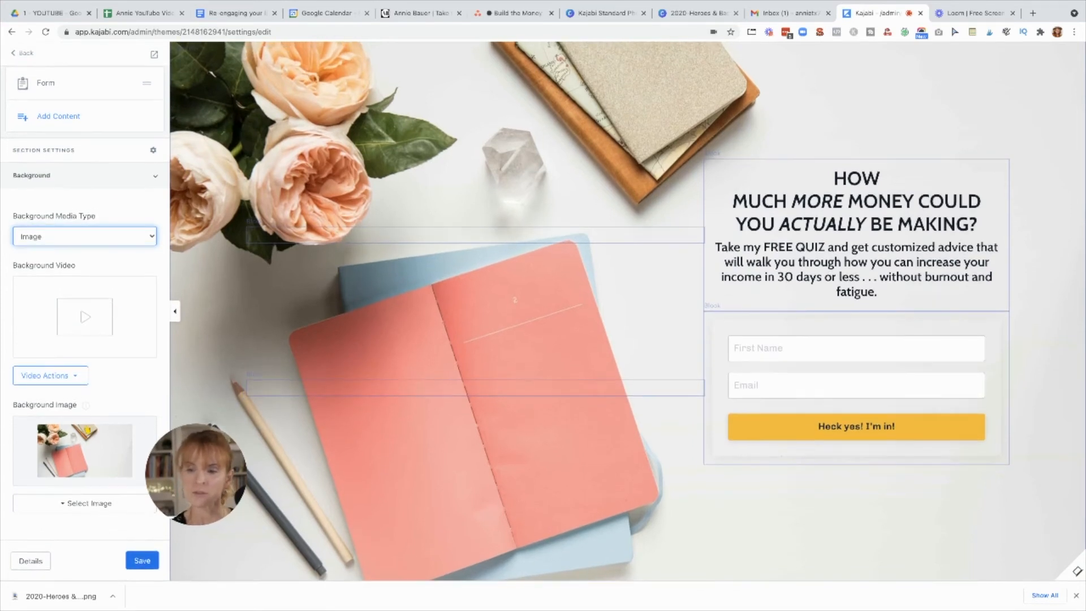
pyautogui.click(85, 505)
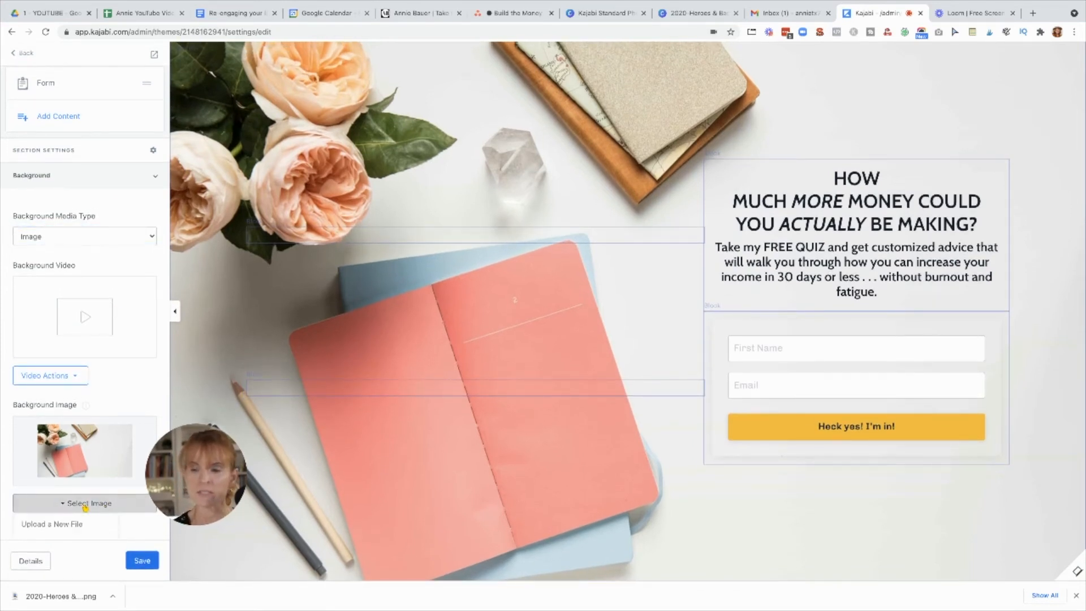
pyautogui.click(54, 525)
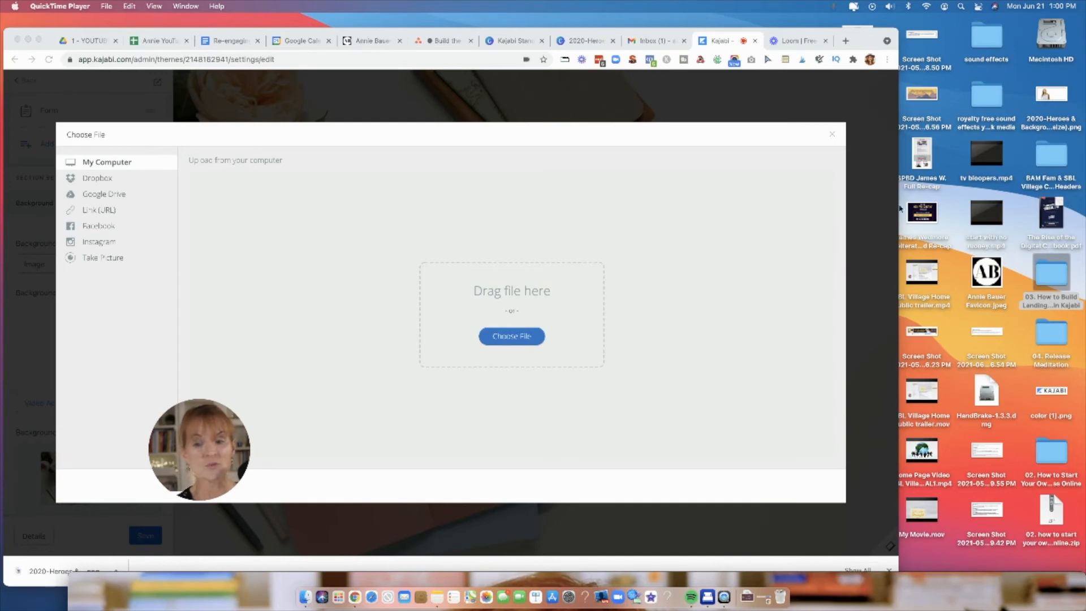
pyautogui.moveTo(1046, 96); pyautogui.dragTo(491, 310)
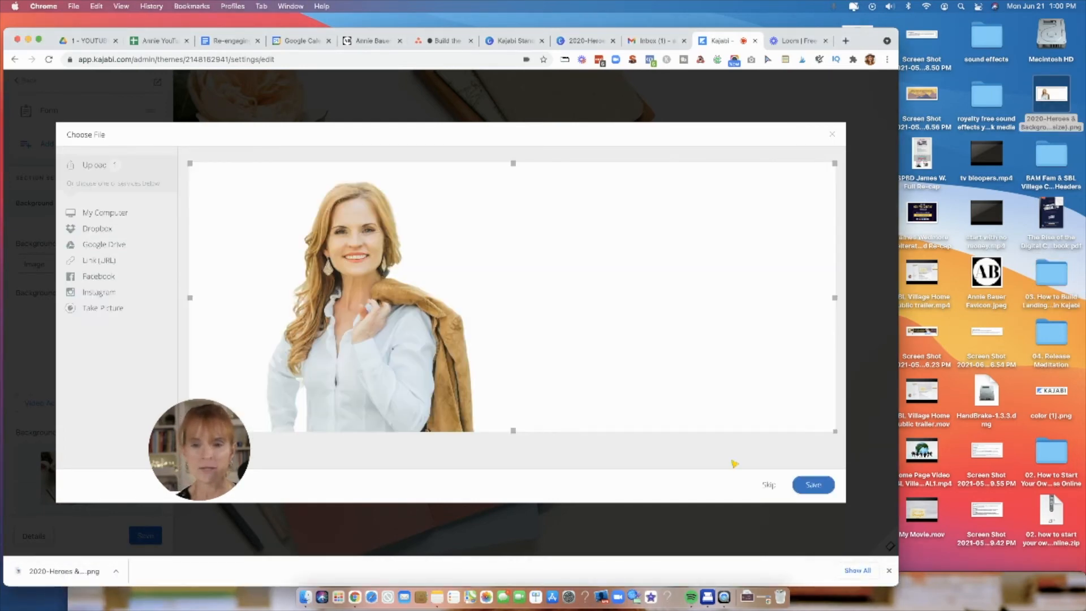
pyautogui.click(814, 484)
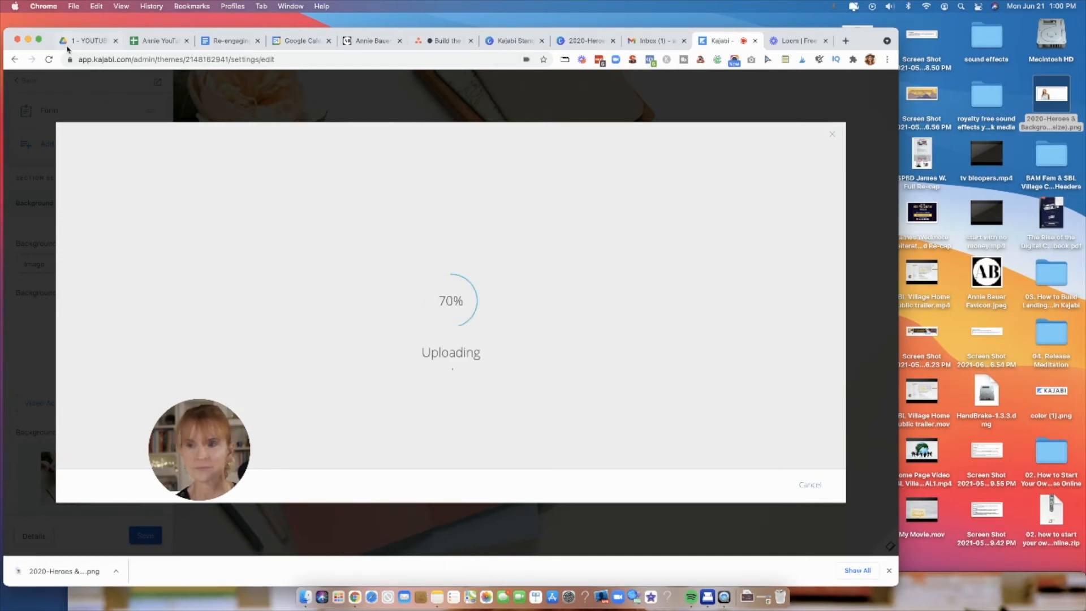
pyautogui.click(38, 39)
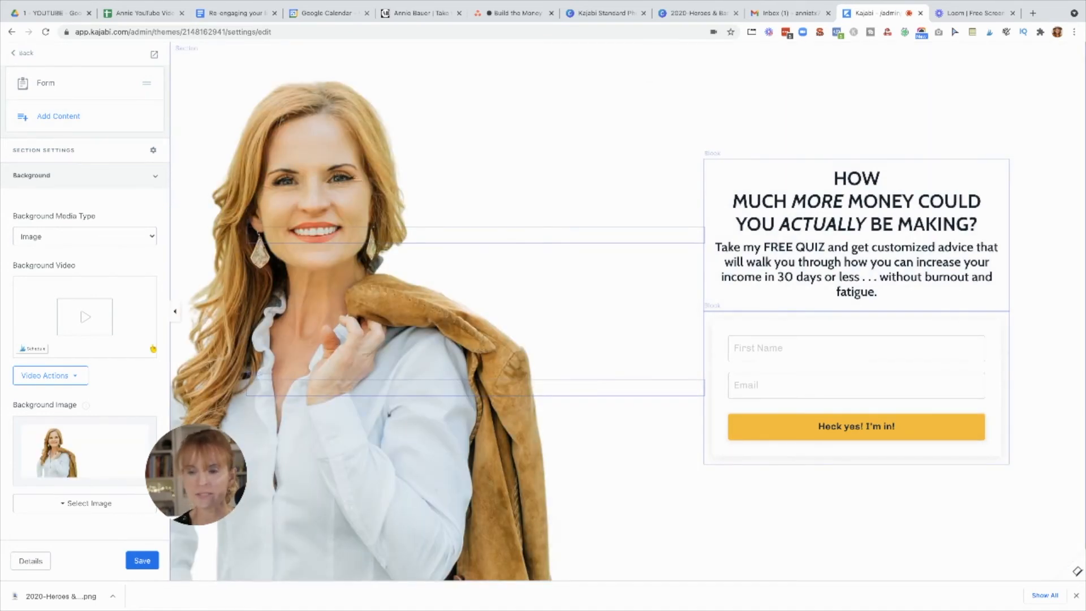
pyautogui.click(155, 566)
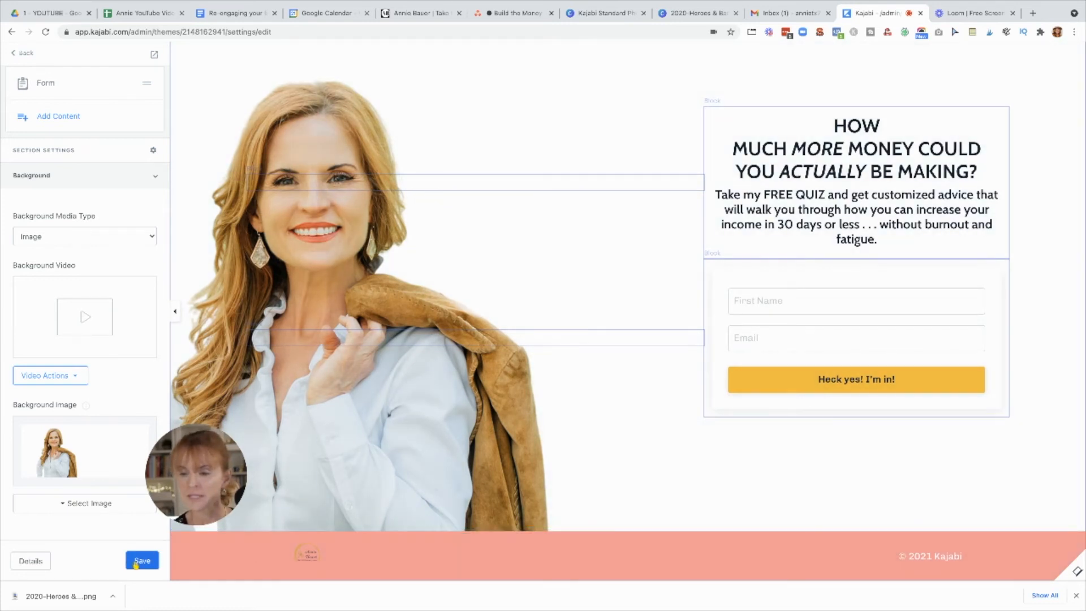
pyautogui.click(136, 561)
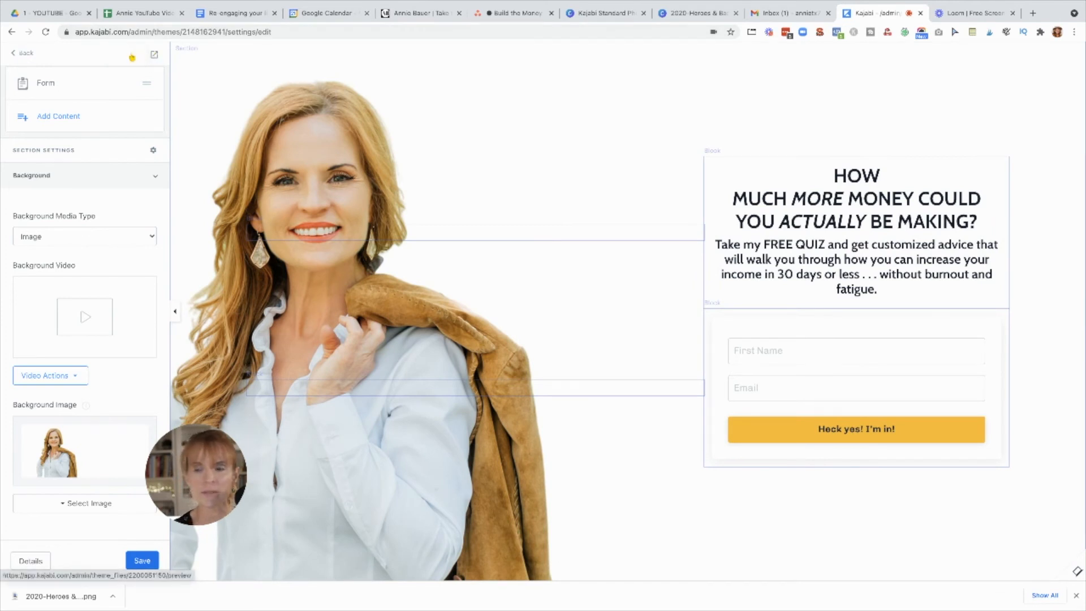
# Preview the landing page in its own browser tab to check the portrait background, quiz copy and opt-in form
pyautogui.click(153, 54)
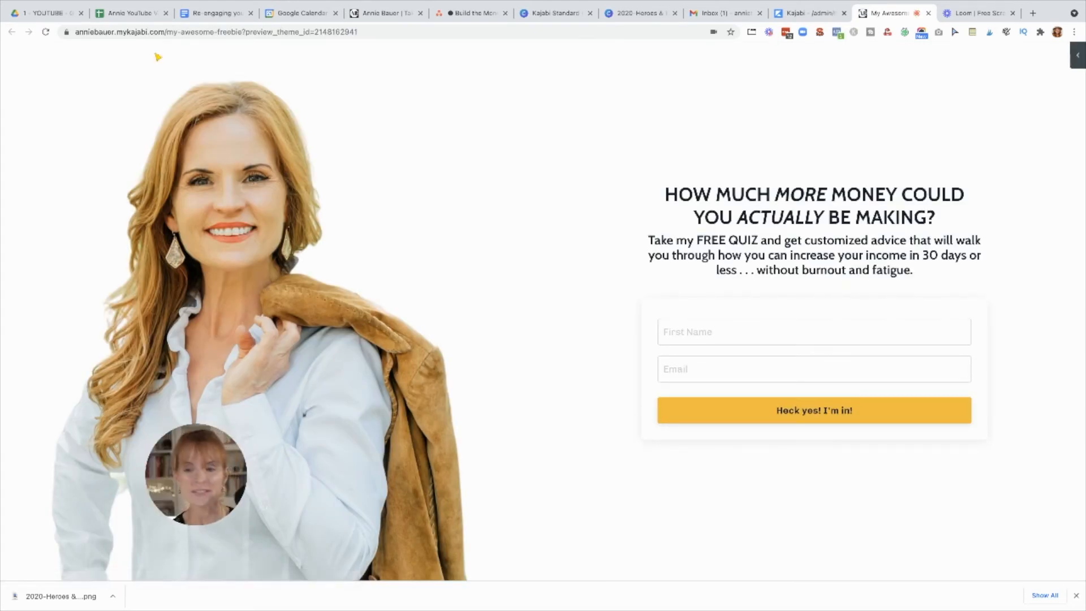
pyautogui.moveTo(199, 482)
pyautogui.moveTo(199, 482); pyautogui.dragTo(545, 502)
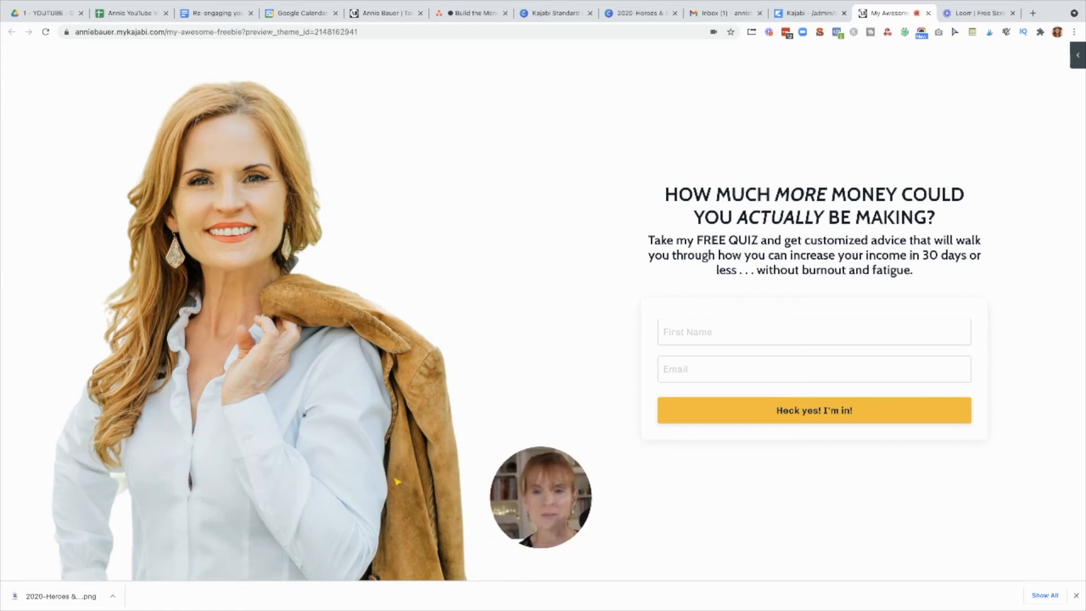